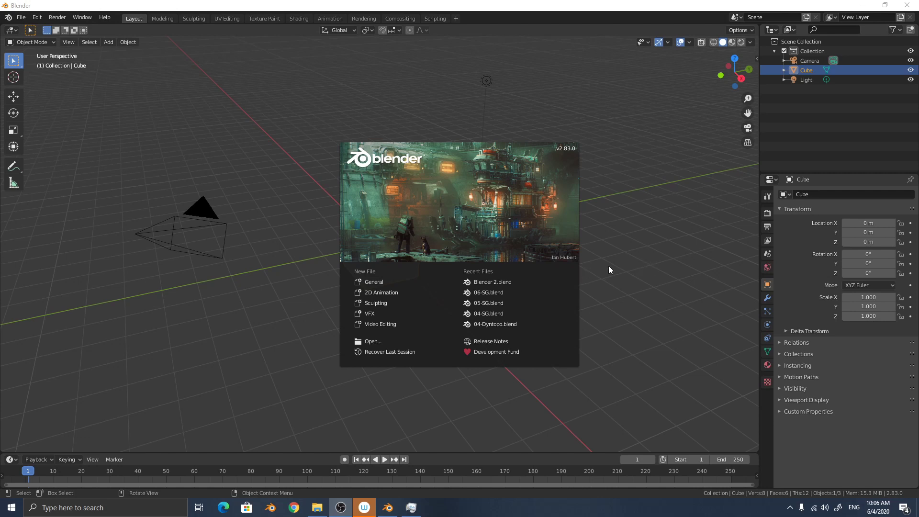
Add a plane at the scene origin and scale it uniformly by about 5.3 as a floor under the cube.
click(617, 297)
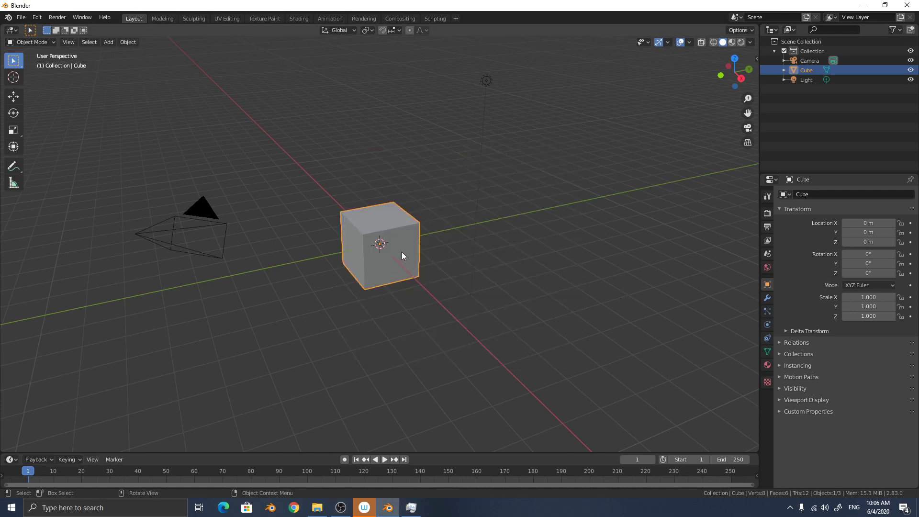
key(shift+a)
mouse_move(401, 252)
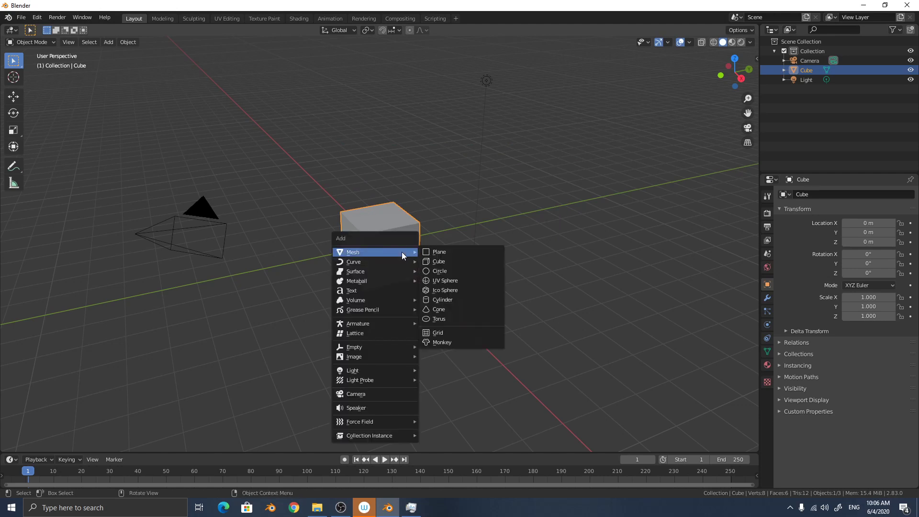
click(446, 250)
key(s)
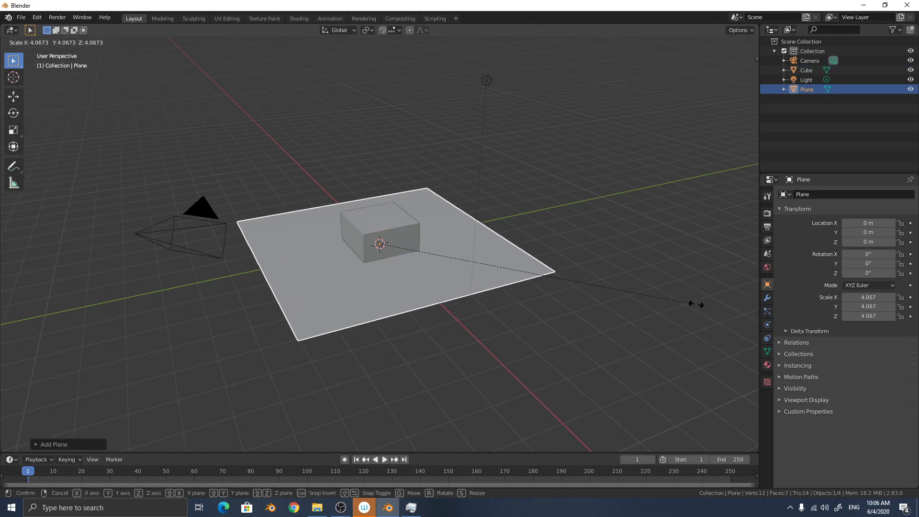
click(27, 319)
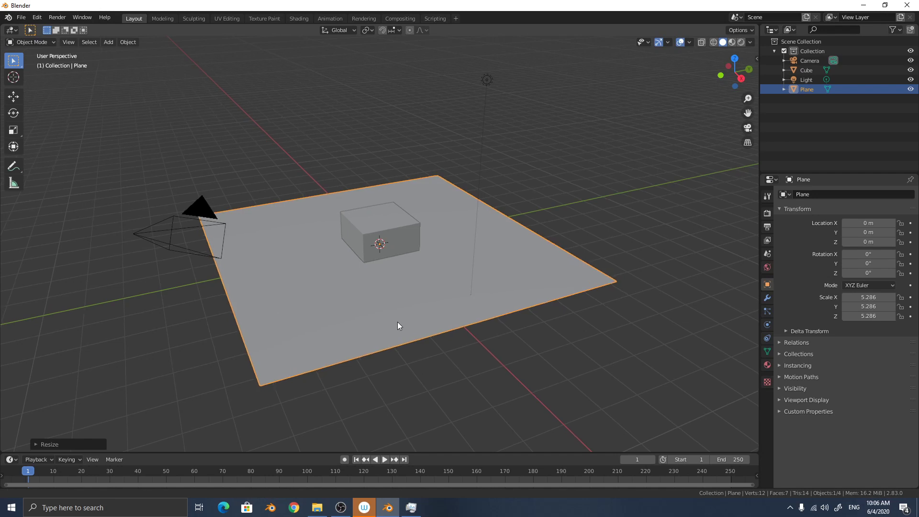
Switch to the camera view and set the render engine to Cycles with GPU Compute as the device.
scroll(397, 322, up, 1)
middle_drag(400, 306, 449, 288)
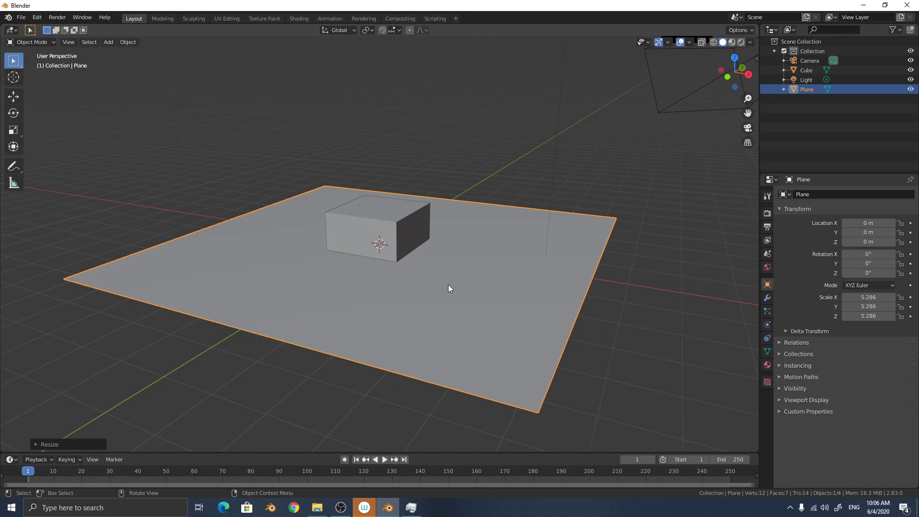
key(KP_0)
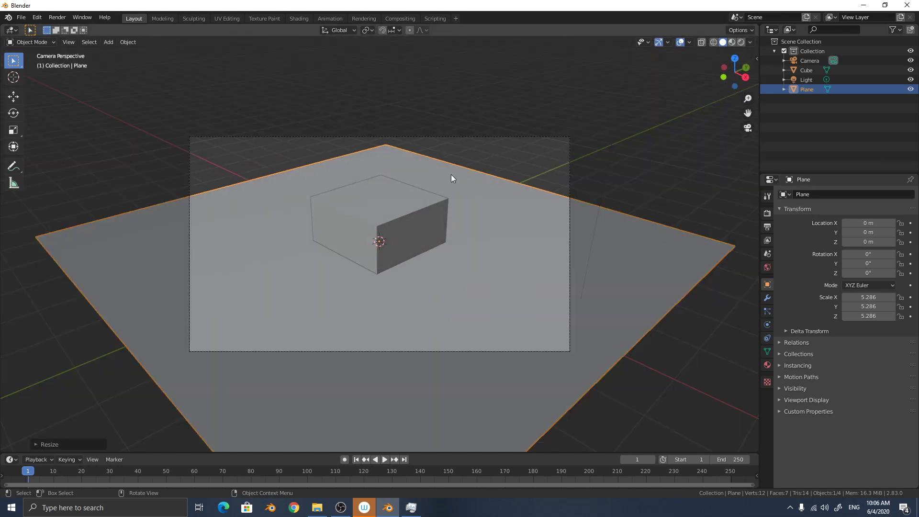
click(37, 17)
click(768, 212)
click(864, 194)
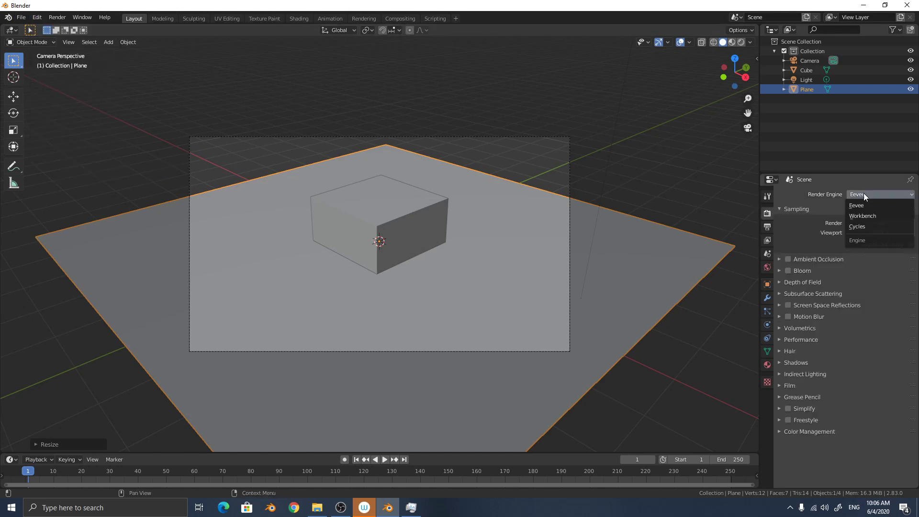
click(869, 227)
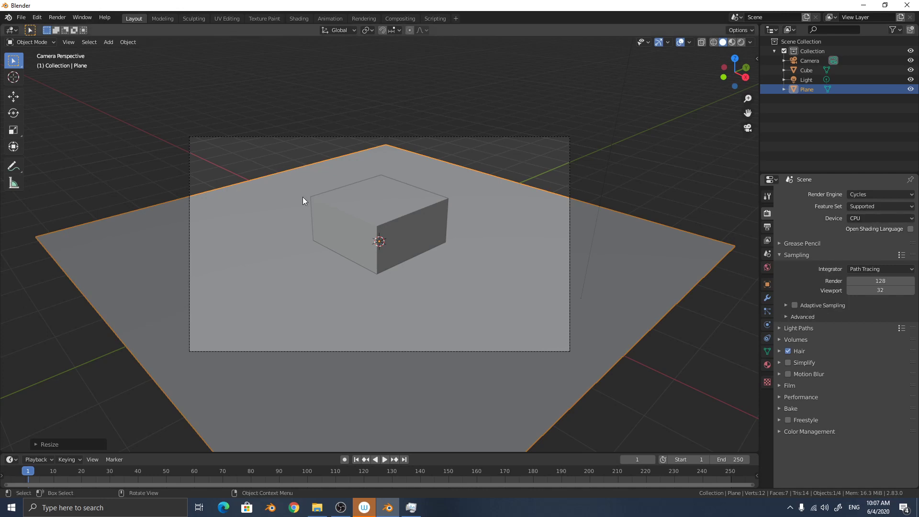
click(866, 218)
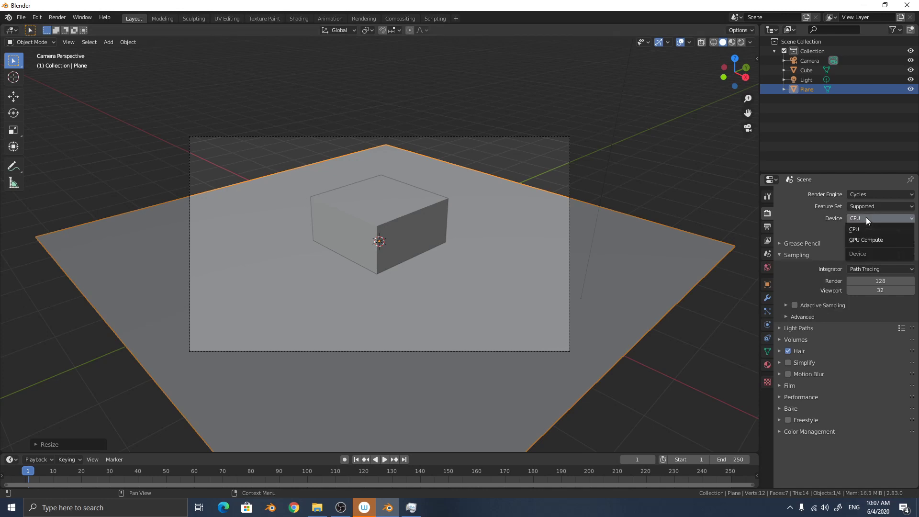
click(866, 239)
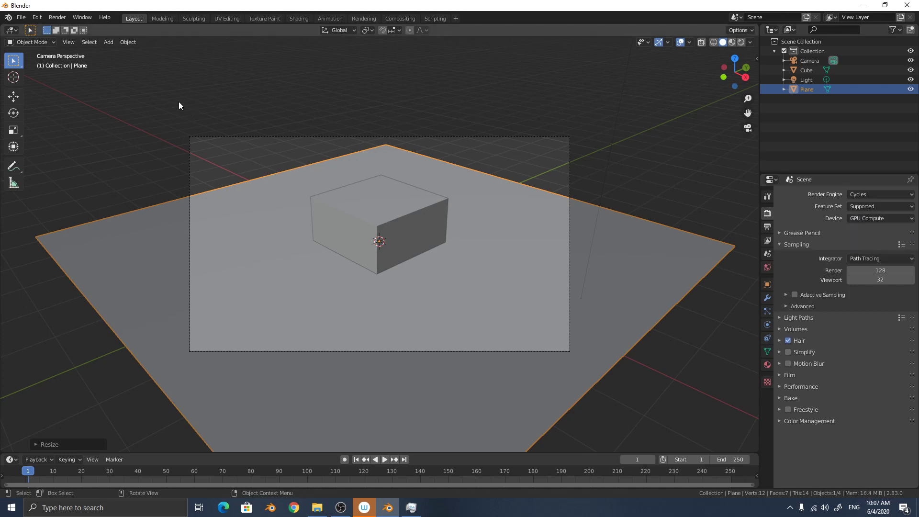
Open the System preferences, set the Cycles render devices to None, and switch them back to CUDA.
click(37, 17)
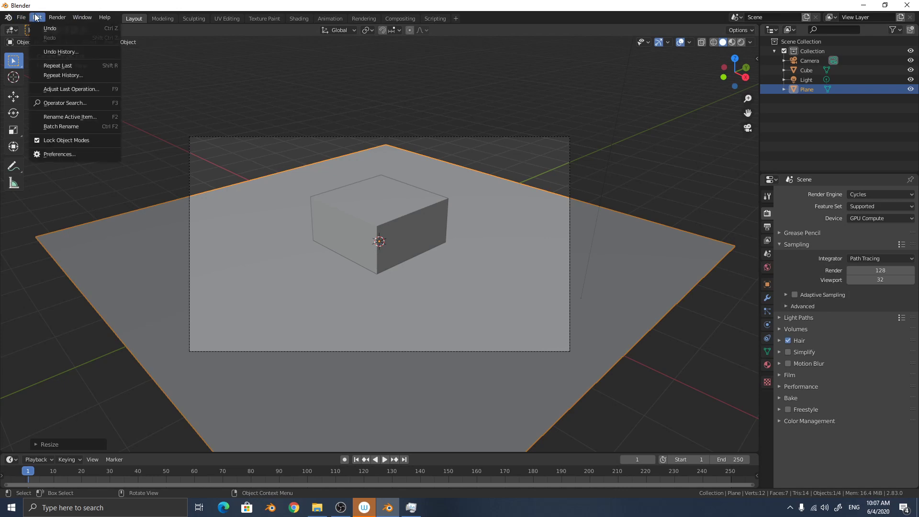
click(64, 154)
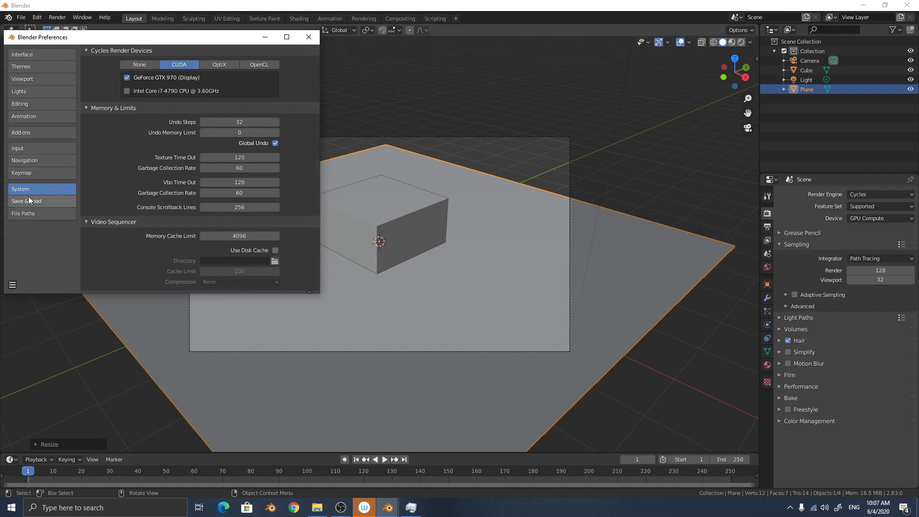
click(148, 62)
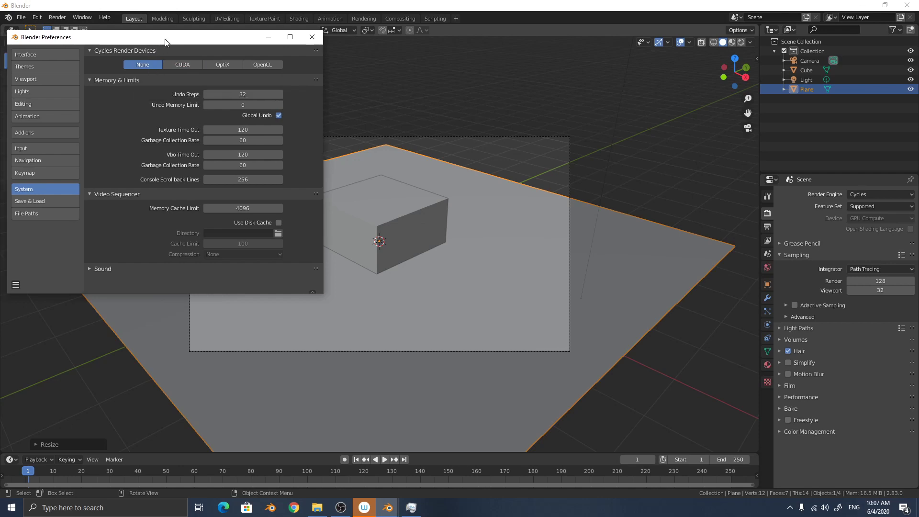
drag(143, 38, 176, 52)
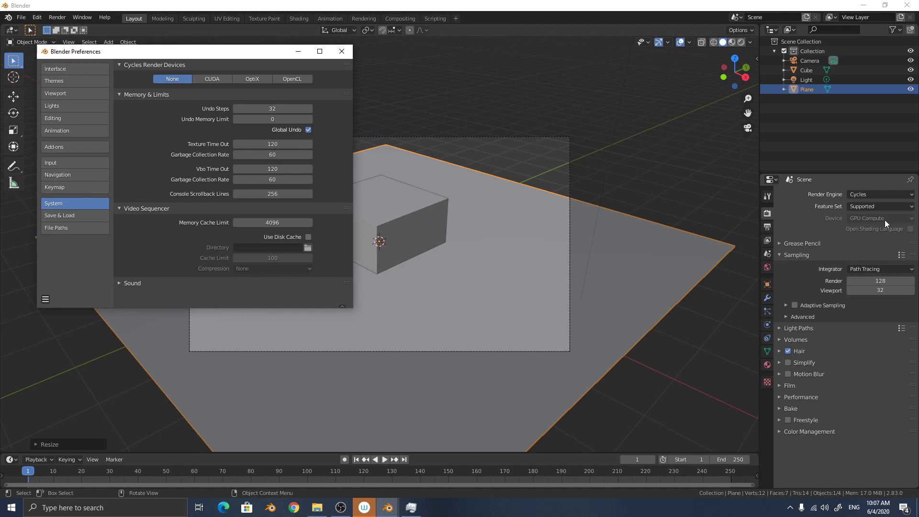
click(215, 80)
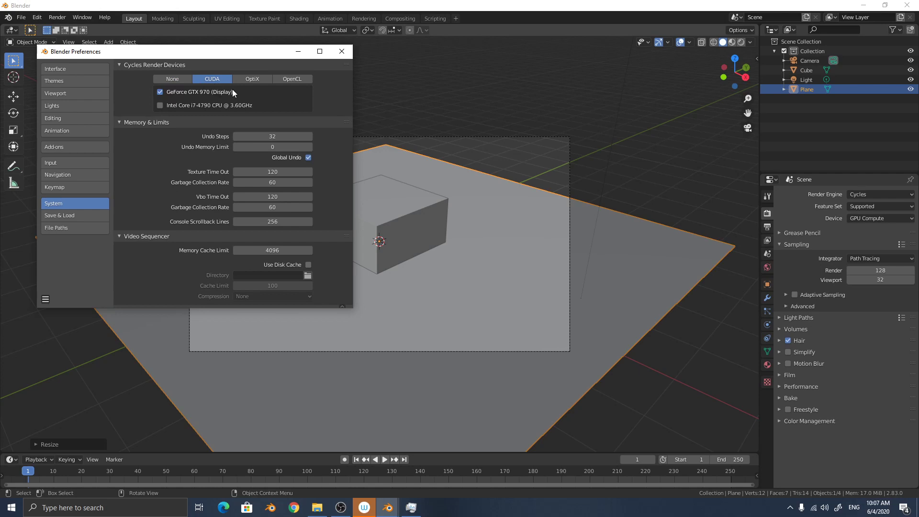
Try OptiX and OpenCL as the Cycles render device type, and return to CUDA.
click(875, 219)
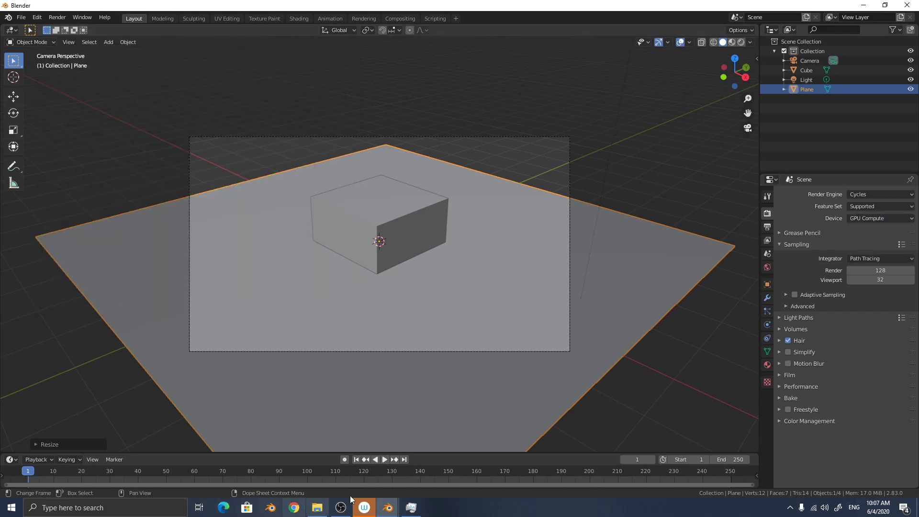
mouse_move(388, 506)
click(418, 475)
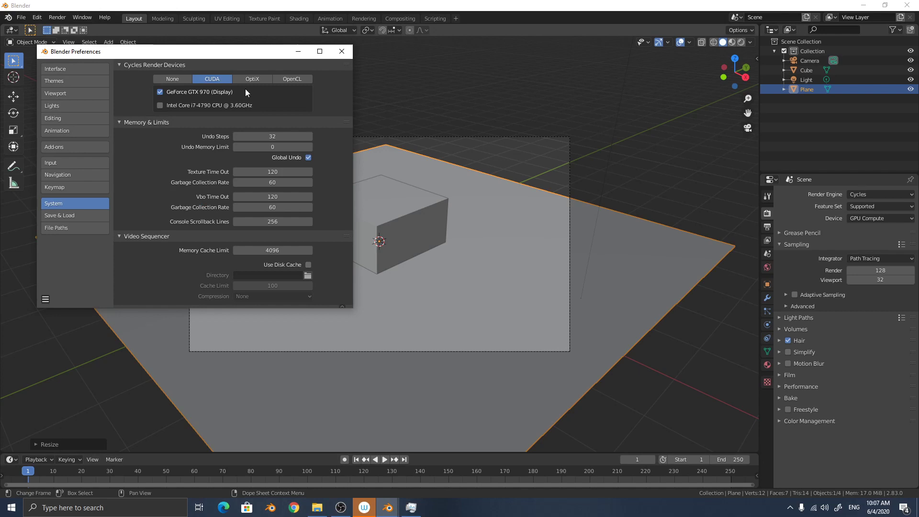
click(254, 78)
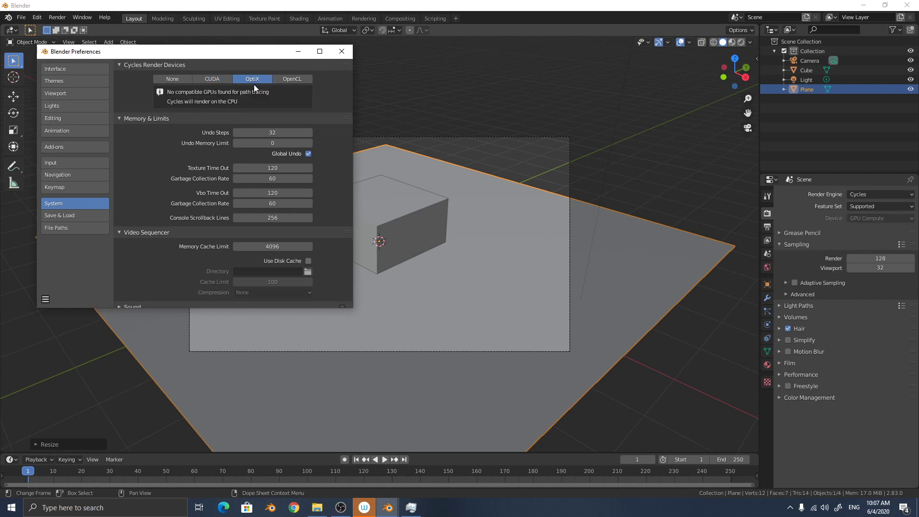
drag(246, 52, 245, 81)
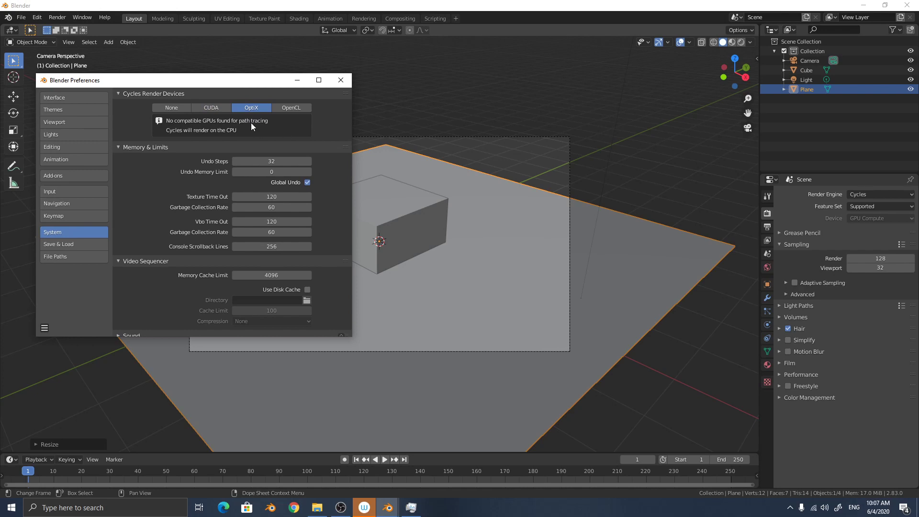
click(297, 110)
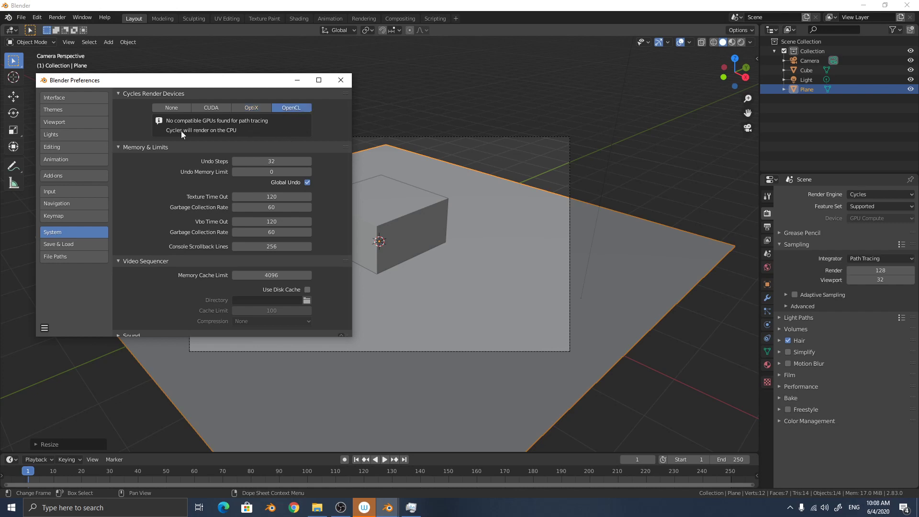
click(214, 110)
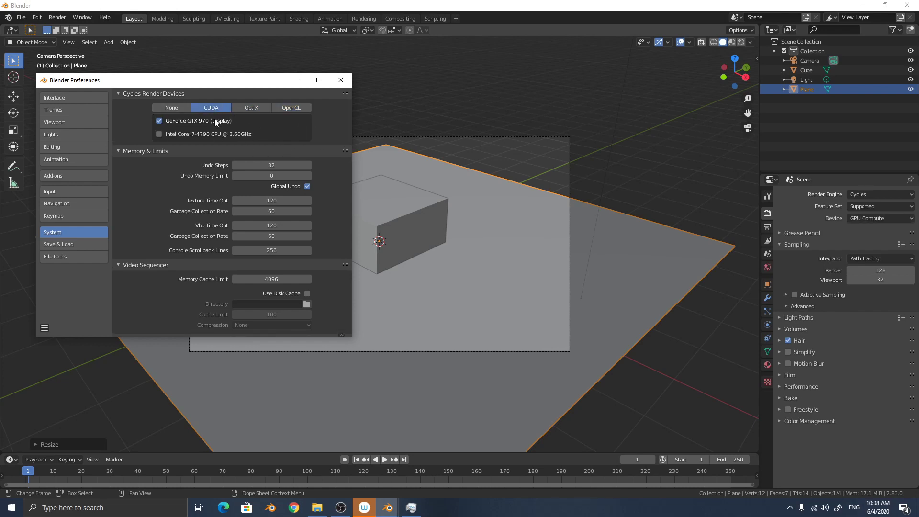
Enable the Intel Core i7-4790 CPU alongside the GeForce GTX 970 for CUDA rendering and return to the scene.
drag(231, 83, 260, 81)
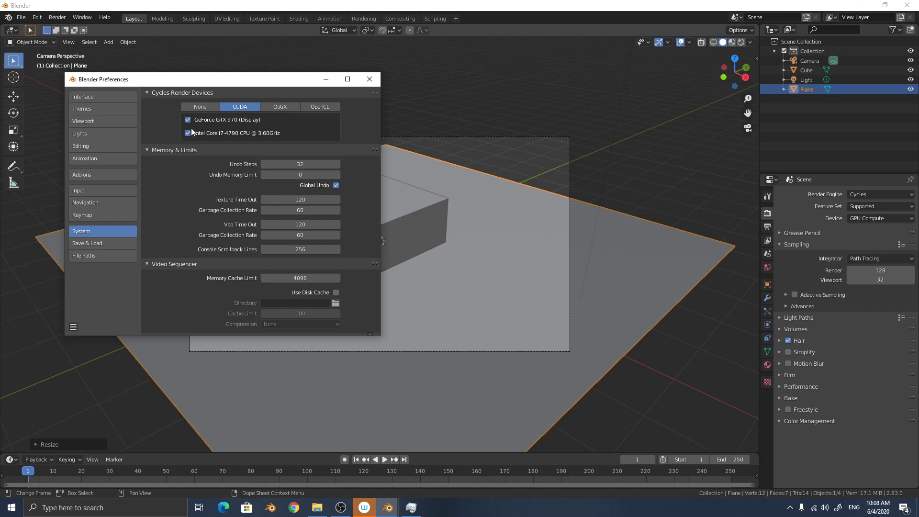
drag(247, 87, 274, 85)
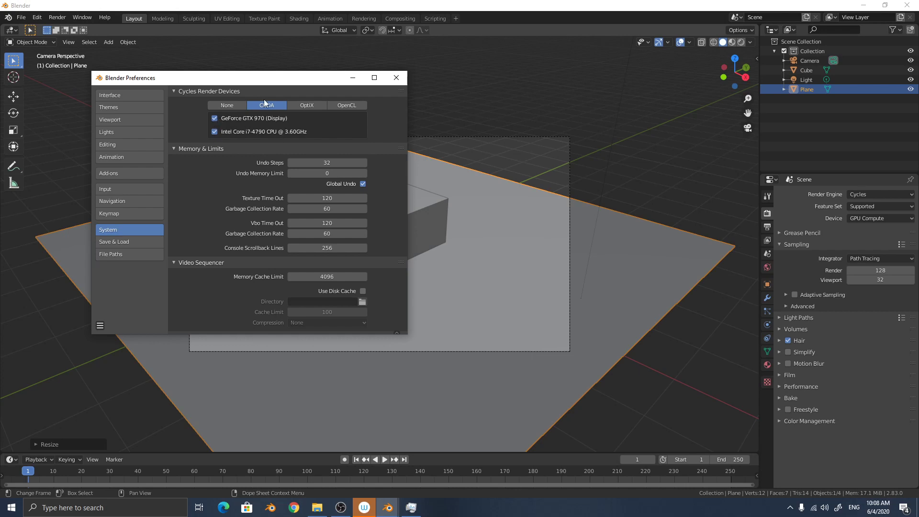
drag(281, 79, 227, 77)
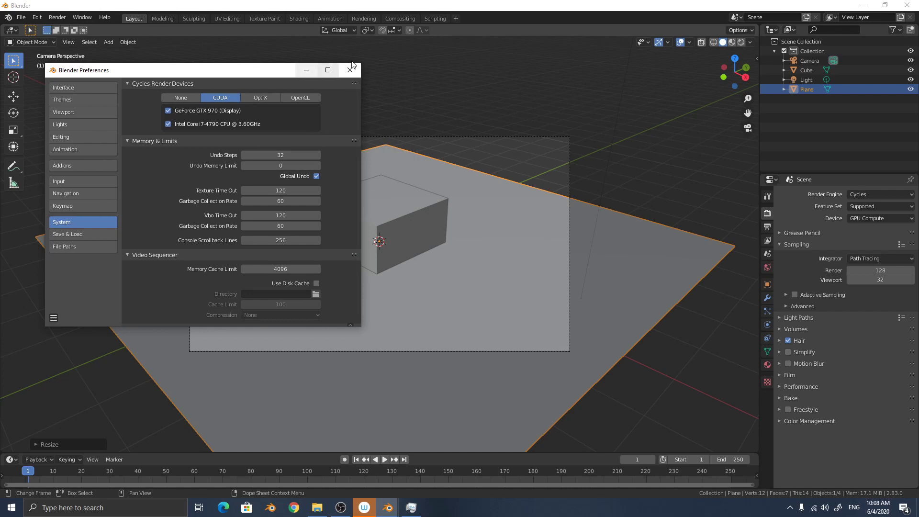
click(459, 6)
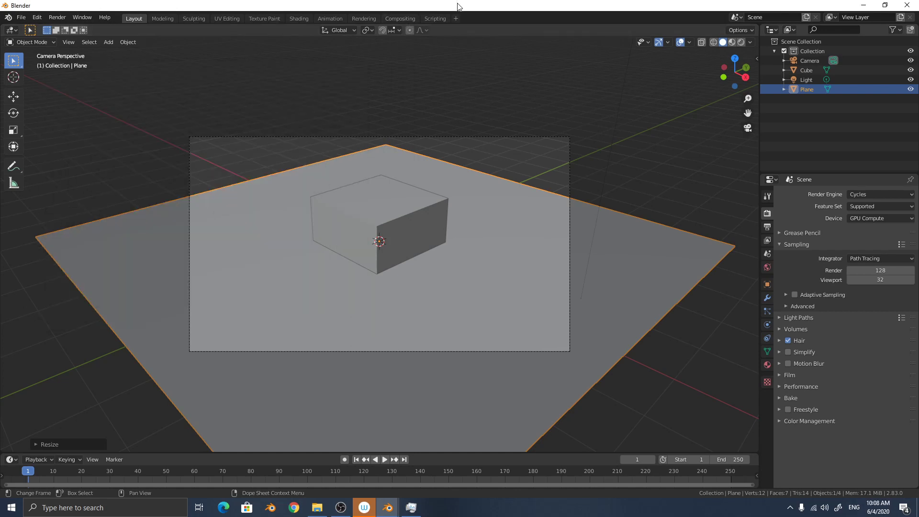
Render the camera view and check the CPU and GPU load in Task Manager.
key(F12)
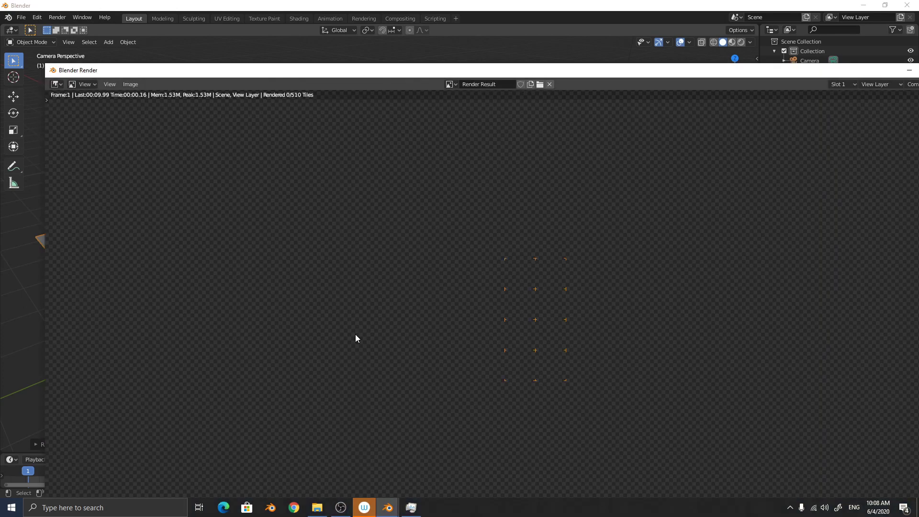
drag(559, 71, 452, 8)
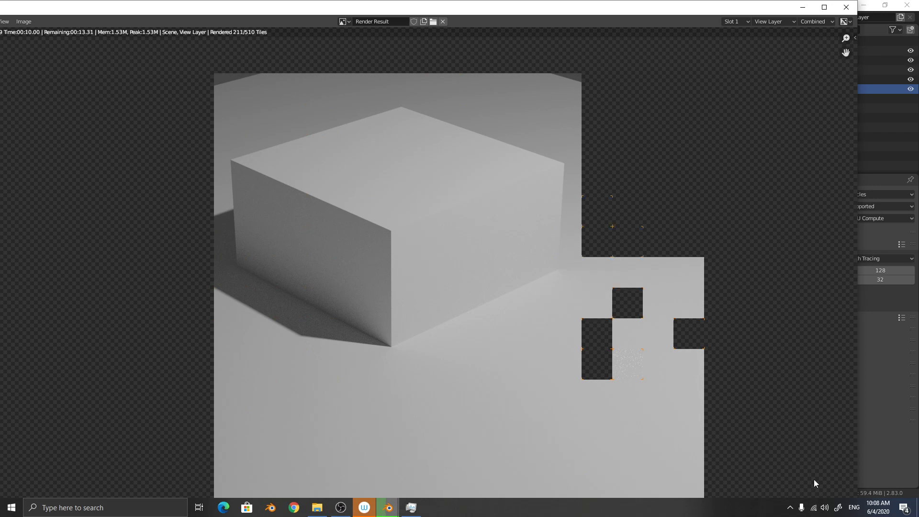
click(416, 511)
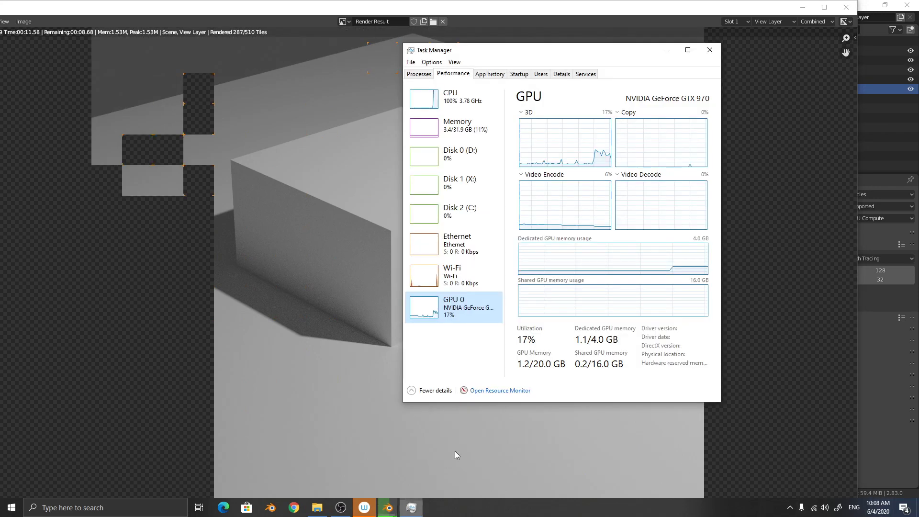
click(477, 92)
drag(479, 50, 588, 40)
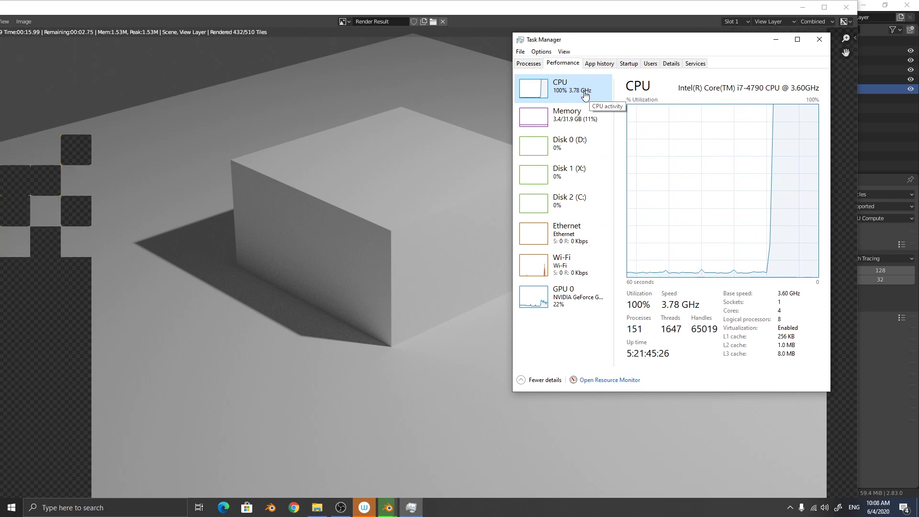
click(573, 301)
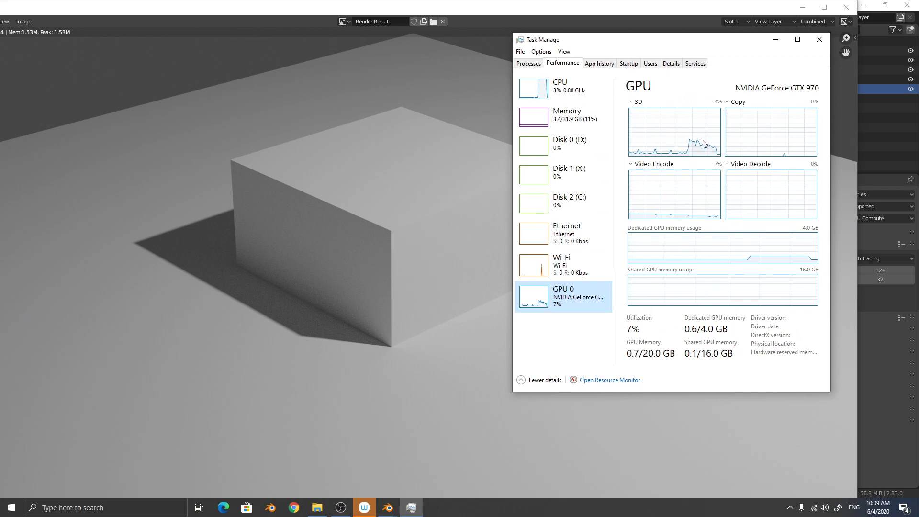
click(494, 4)
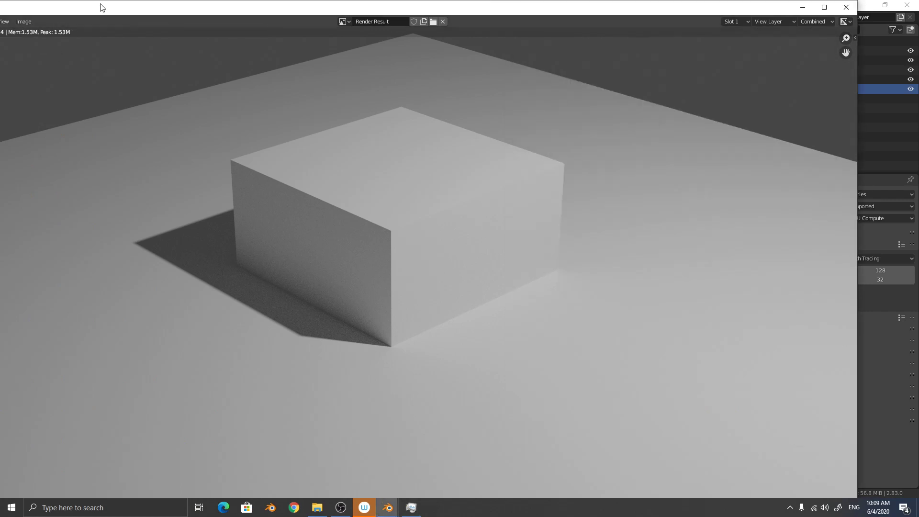
Check the render time of the finished image and close the render window.
drag(120, 15, 181, 18)
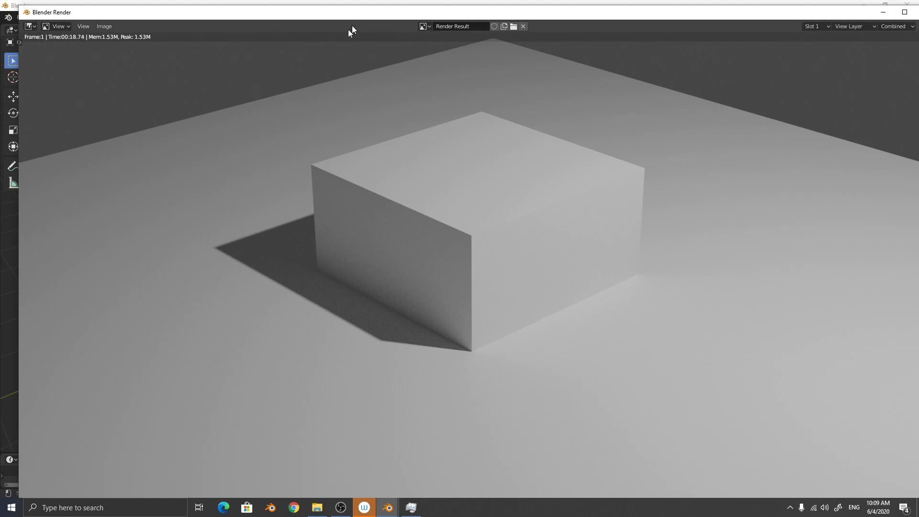
drag(353, 11, 283, 59)
click(857, 59)
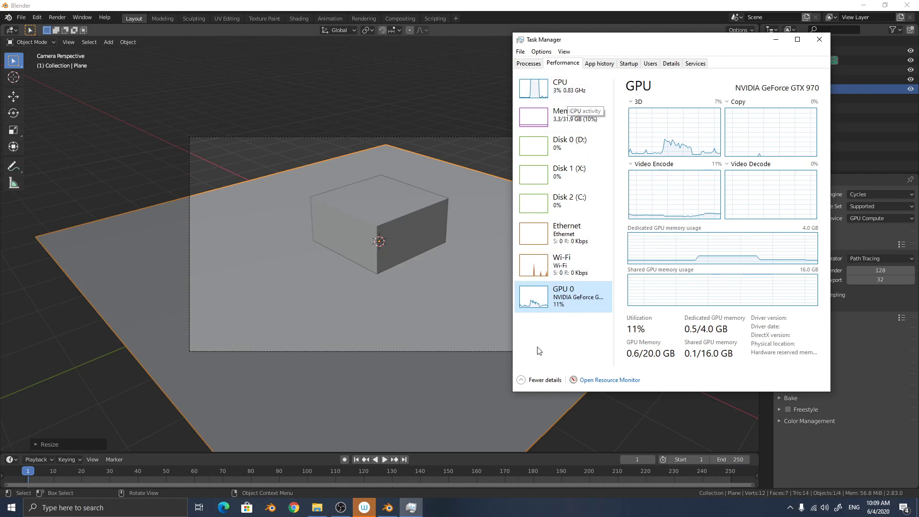
Disable the Intel Core i7-4790 CPU in the CUDA render devices, keeping only the GeForce GTX 970 enabled.
click(37, 18)
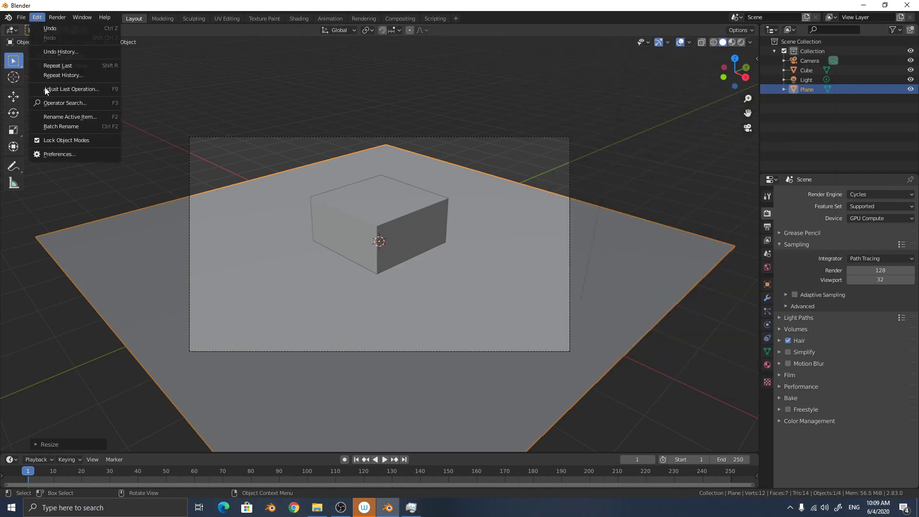
click(59, 154)
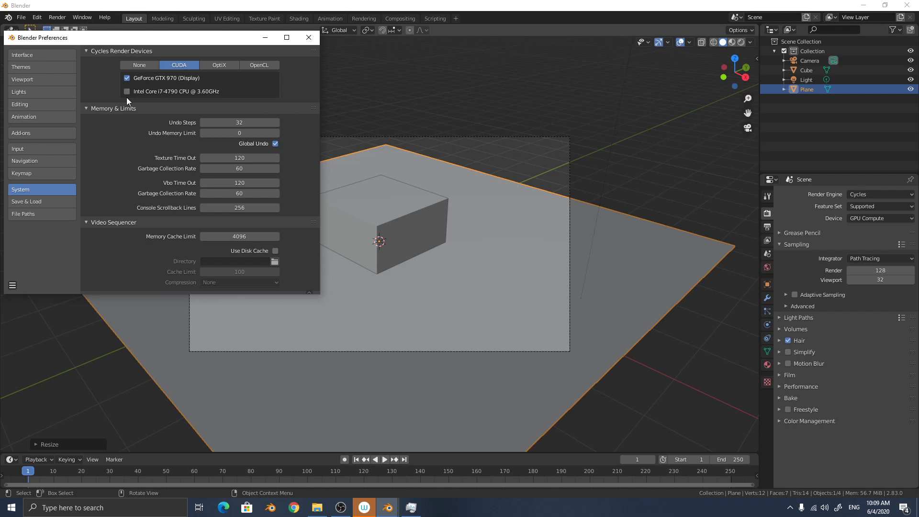
Close the preferences and render the camera view using only the GeForce GTX 970.
click(357, 323)
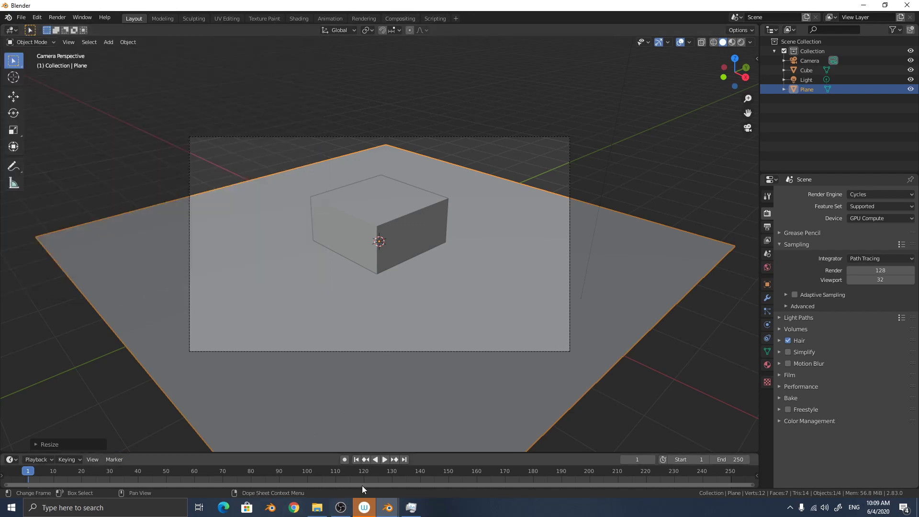
click(411, 507)
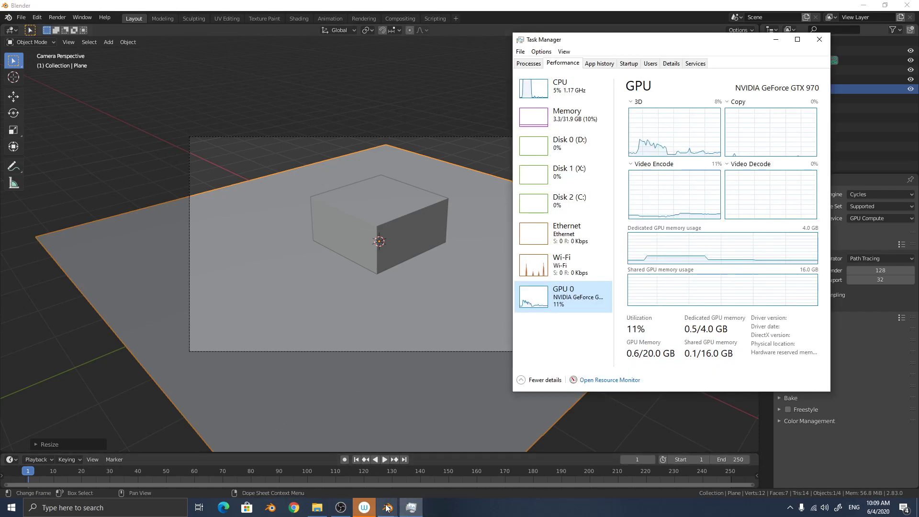
mouse_move(388, 508)
click(400, 449)
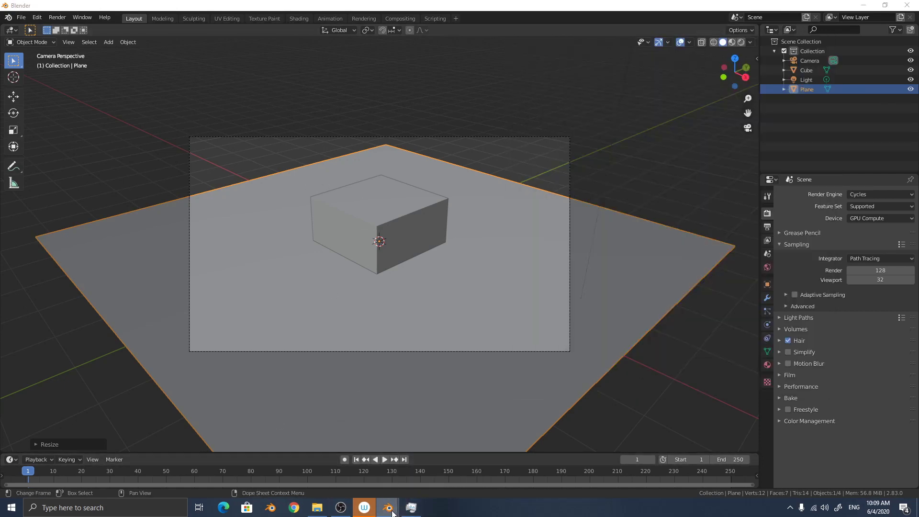
click(438, 458)
click(309, 37)
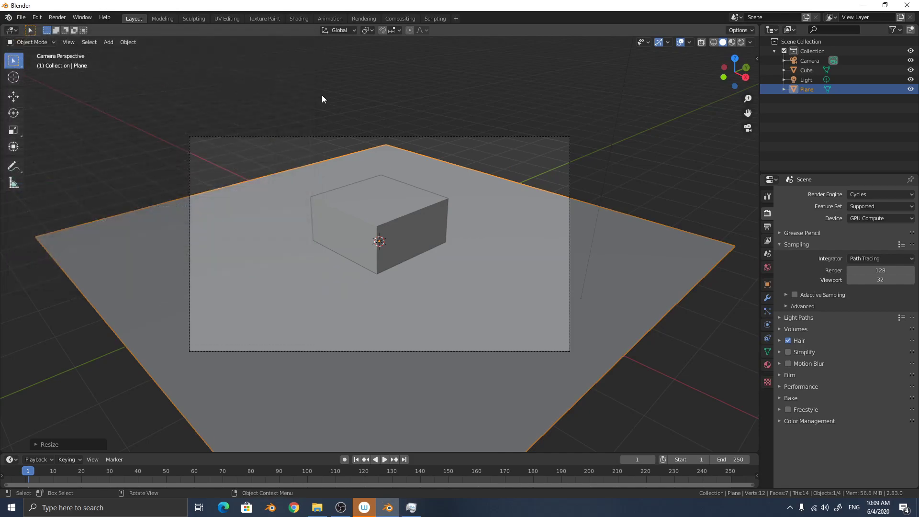
key(F12)
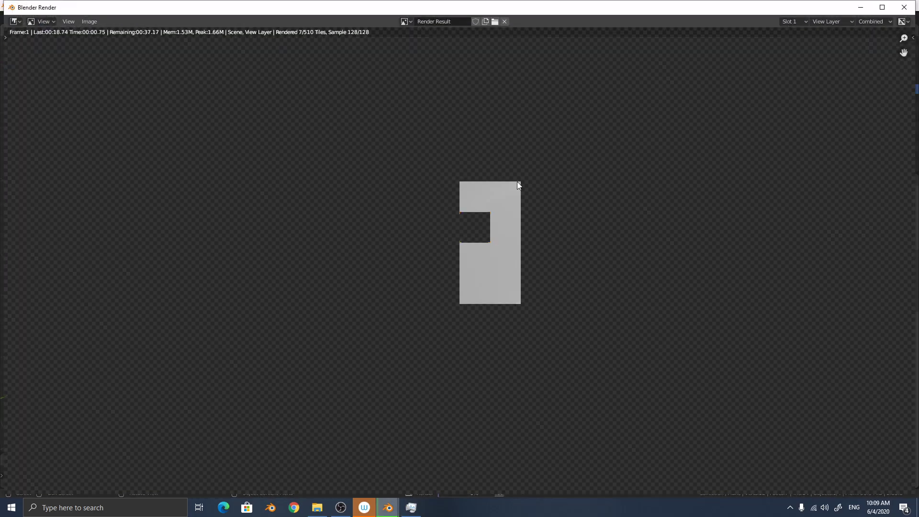
Check the CPU and GPU load in Task Manager alongside the render time, and close the render window.
click(411, 507)
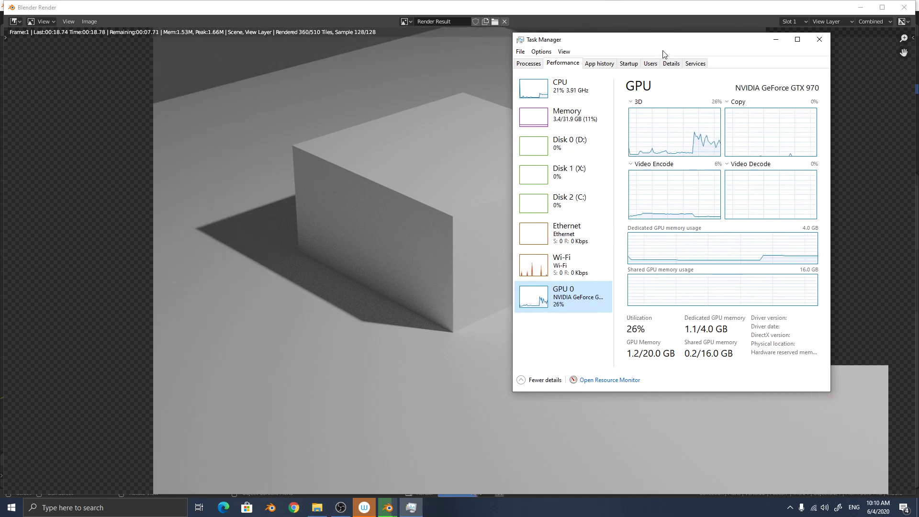
drag(664, 47, 586, 49)
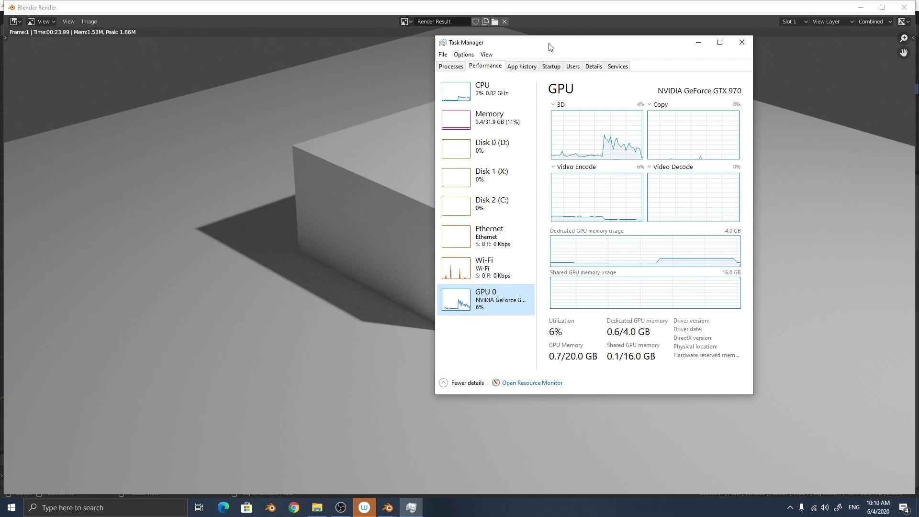
drag(550, 47, 400, 55)
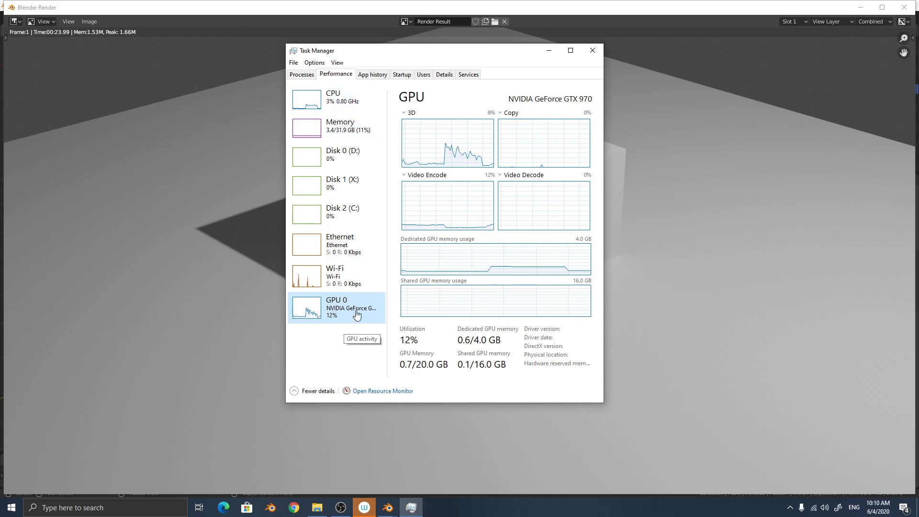
drag(459, 57, 550, 65)
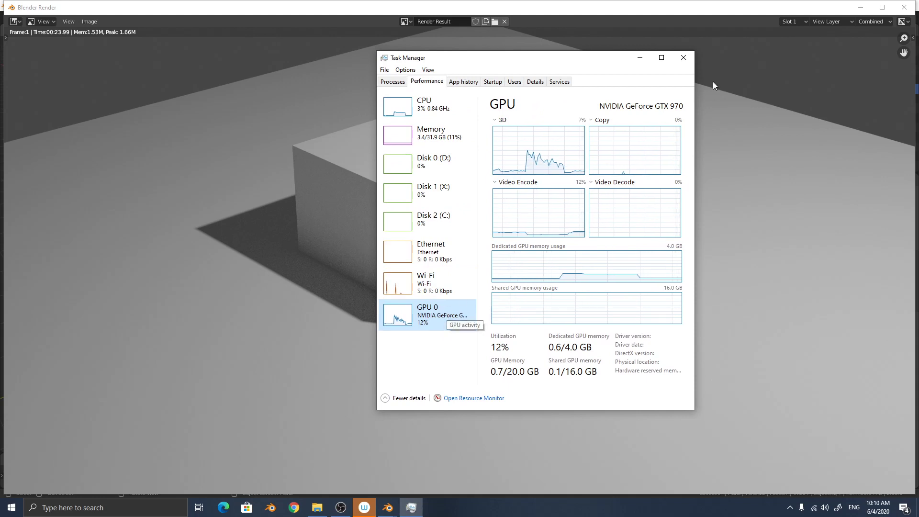
click(656, 10)
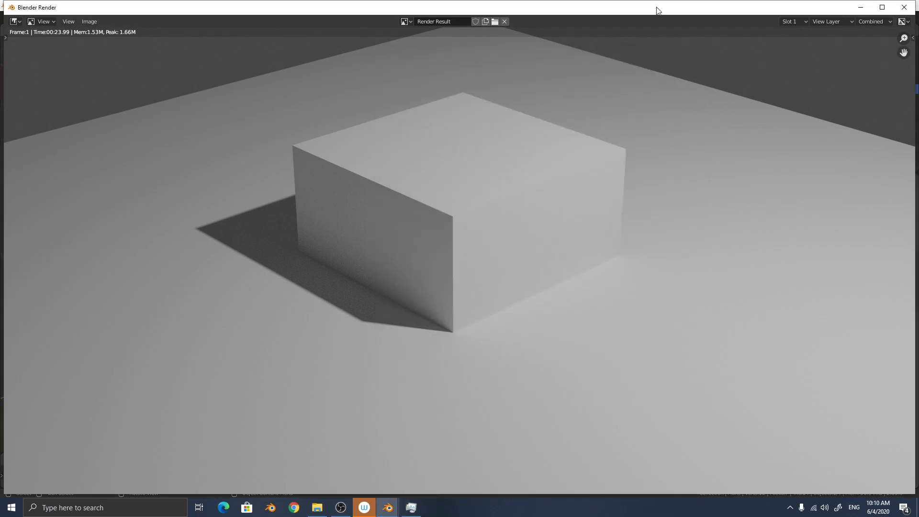
click(905, 9)
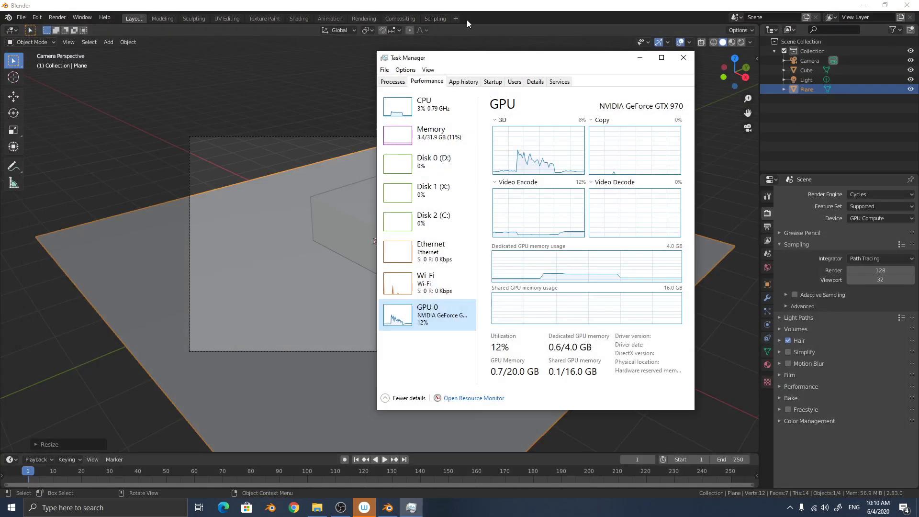
drag(524, 61, 459, 70)
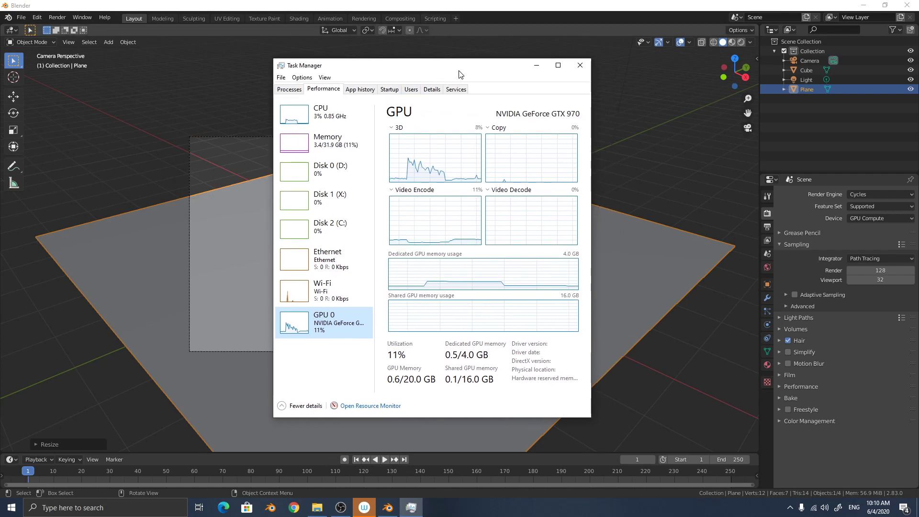
Set the render tile size to 256 px in both X and Y in the performance settings.
click(795, 386)
scroll(858, 388, down, 3)
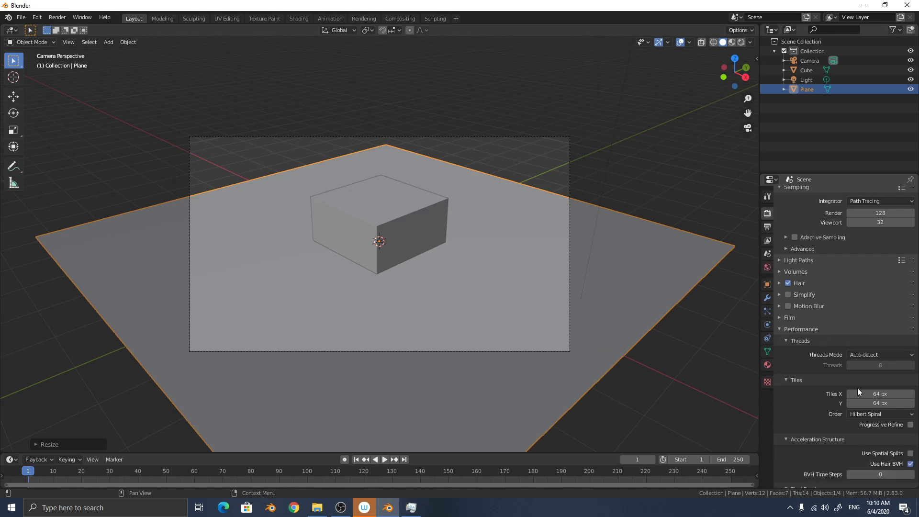
click(794, 329)
click(807, 388)
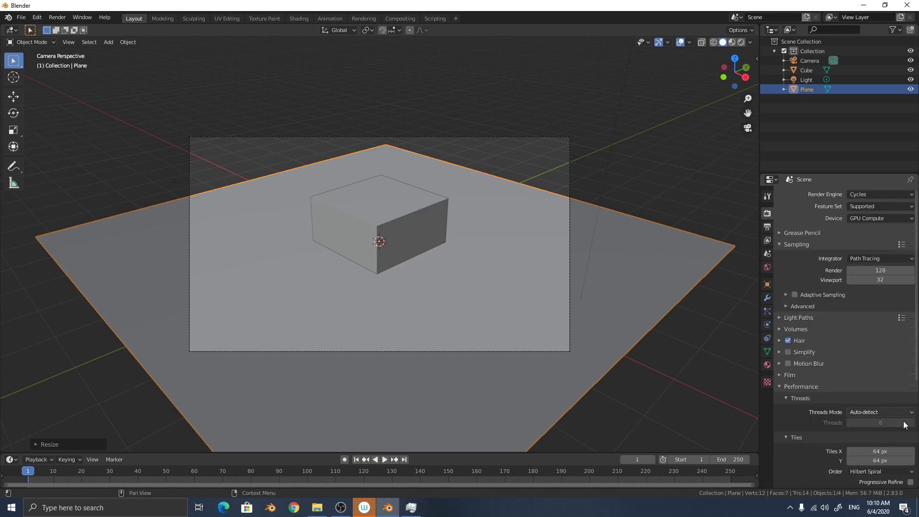
click(887, 452)
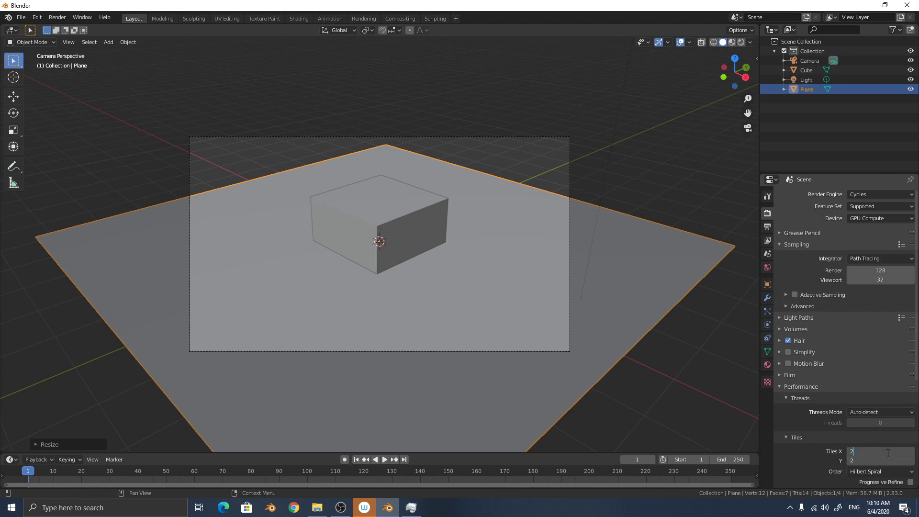
key(Return)
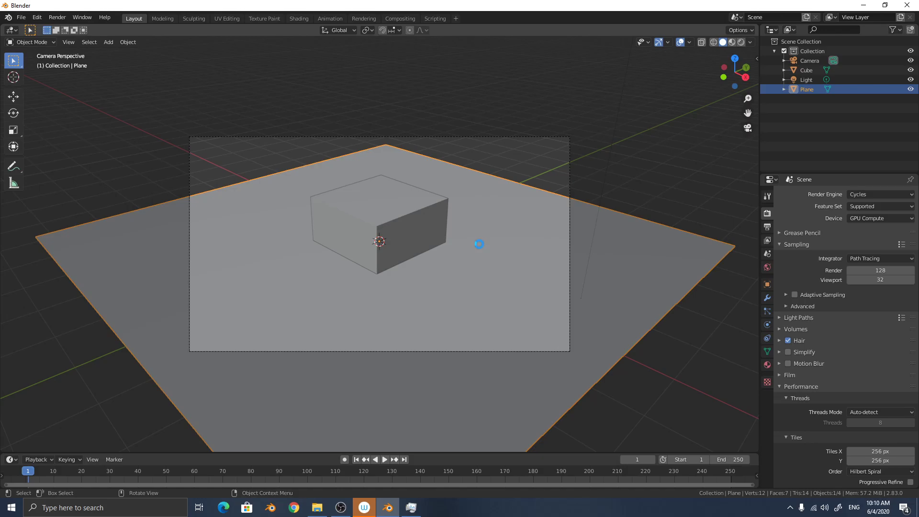
Render the camera view with the 256 px tiles, check its time and hardware load in Task Manager, and close the render window.
key(F12)
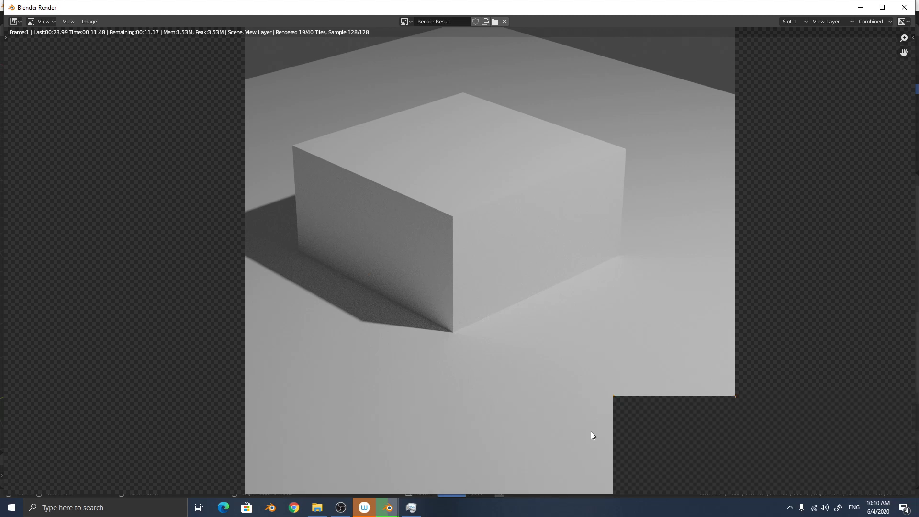
click(412, 508)
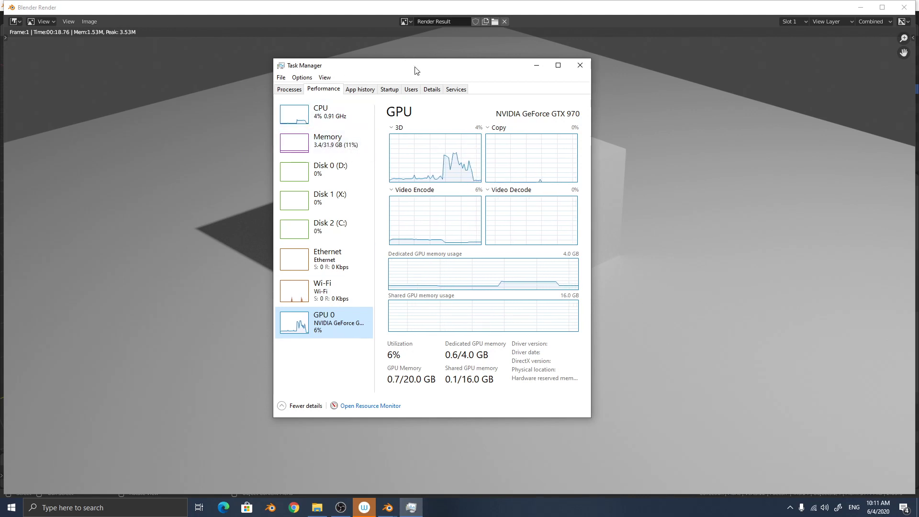
drag(416, 70, 603, 47)
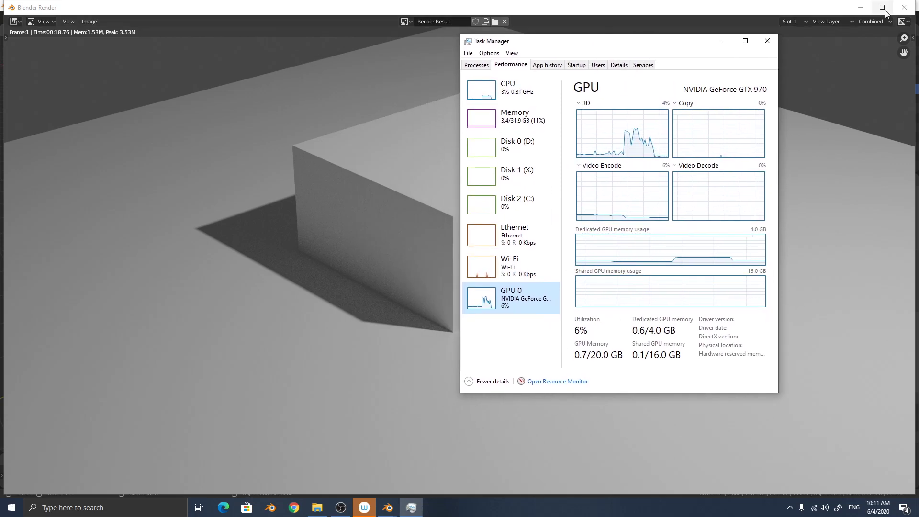
click(904, 7)
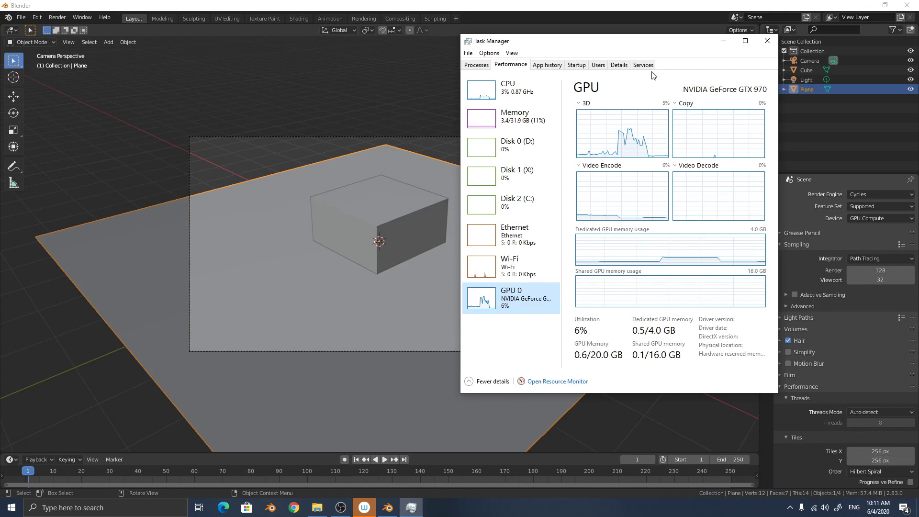
drag(653, 46, 492, 70)
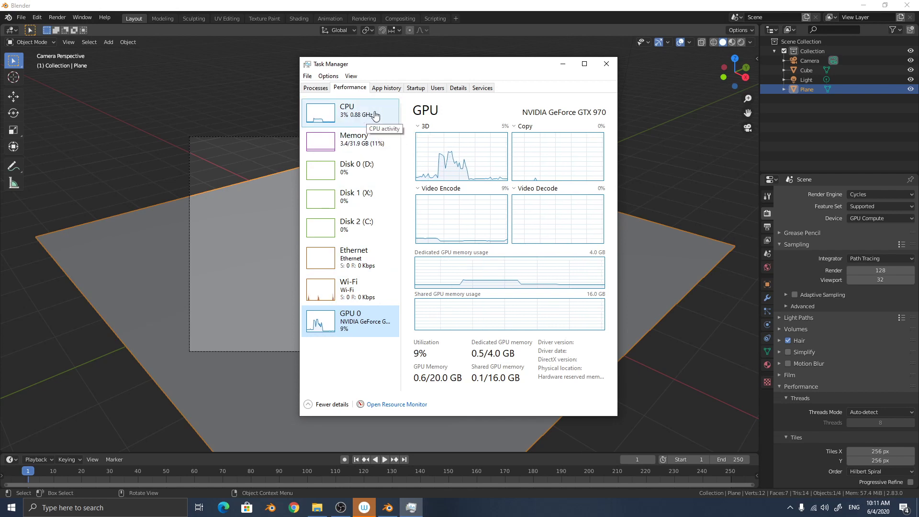
drag(452, 75, 639, 58)
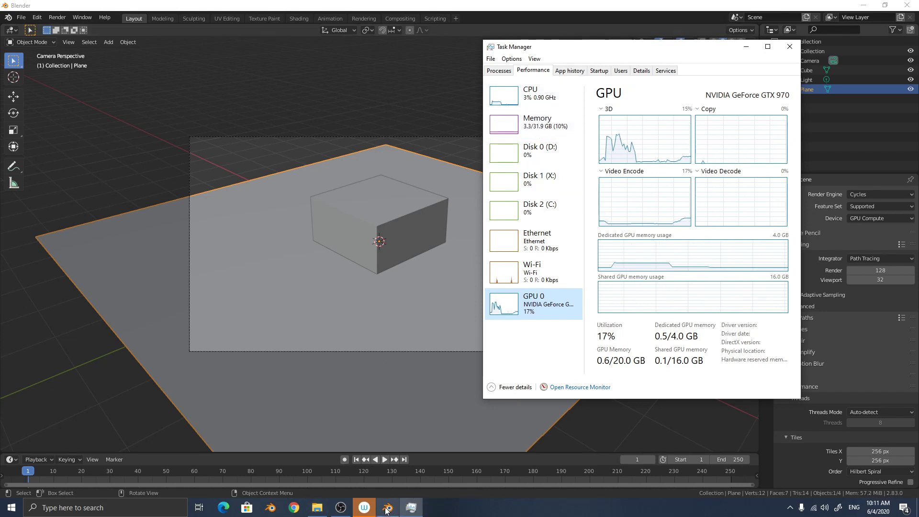
Switch back to Blender and enable the Intel Core i7-4790 CPU alongside the GeForce GTX 970 for CUDA rendering.
mouse_move(366, 515)
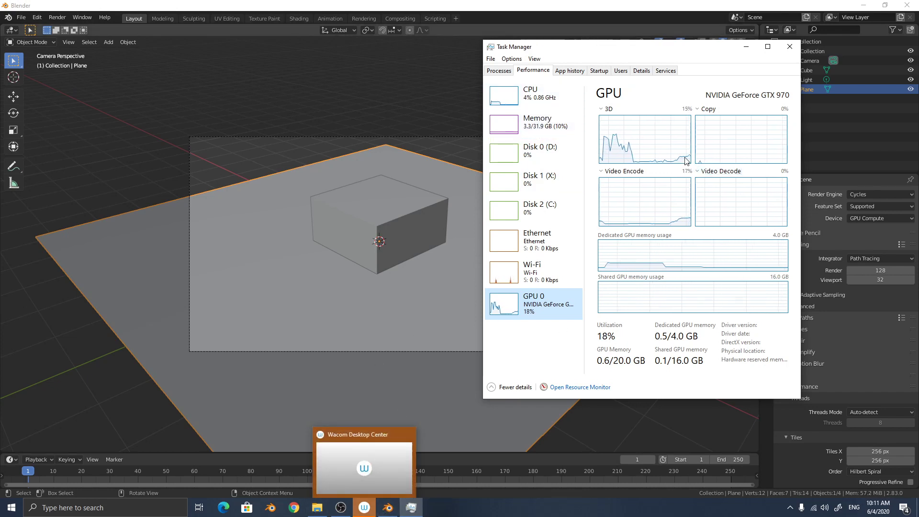
click(36, 19)
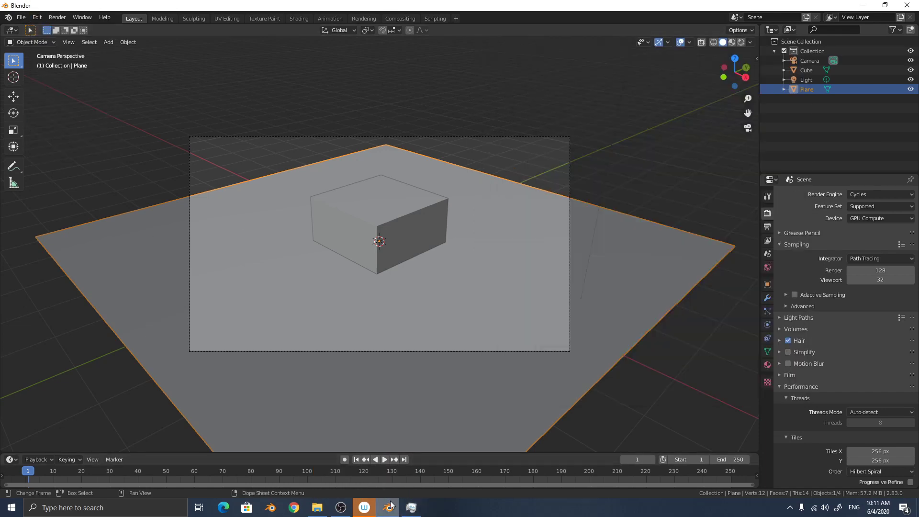
click(37, 18)
click(71, 158)
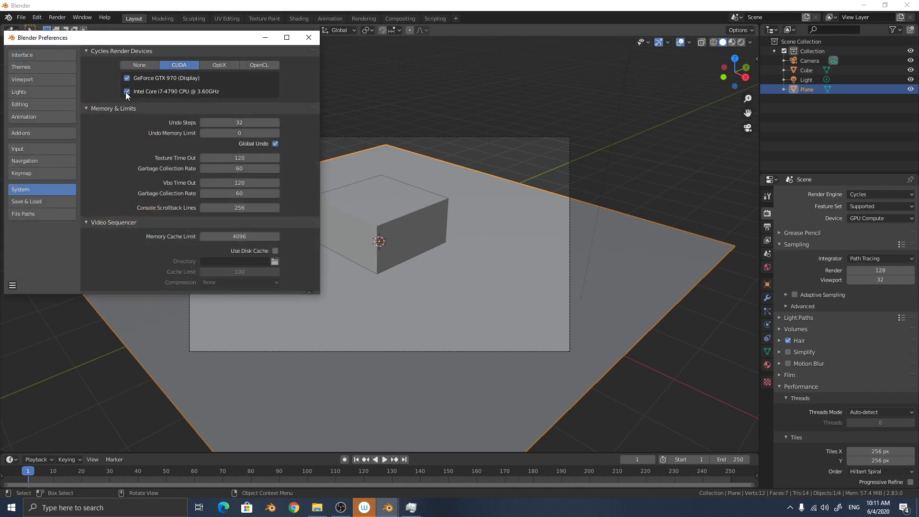
click(308, 38)
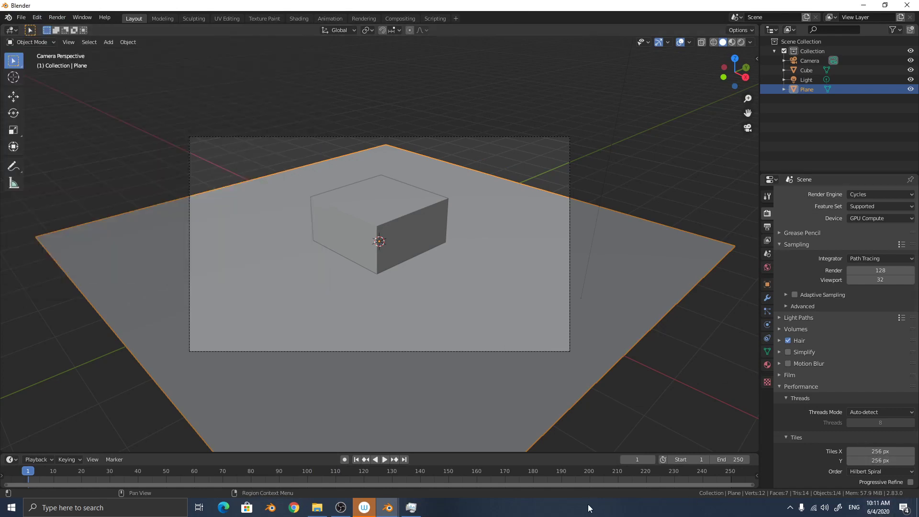
Render the camera view with both CUDA devices, check the render time, and close the render window.
key(F12)
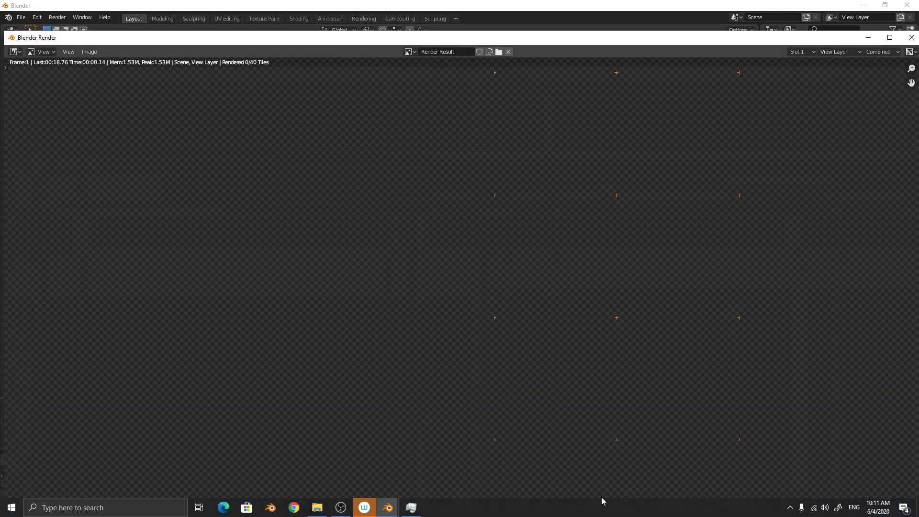
drag(602, 37, 606, 4)
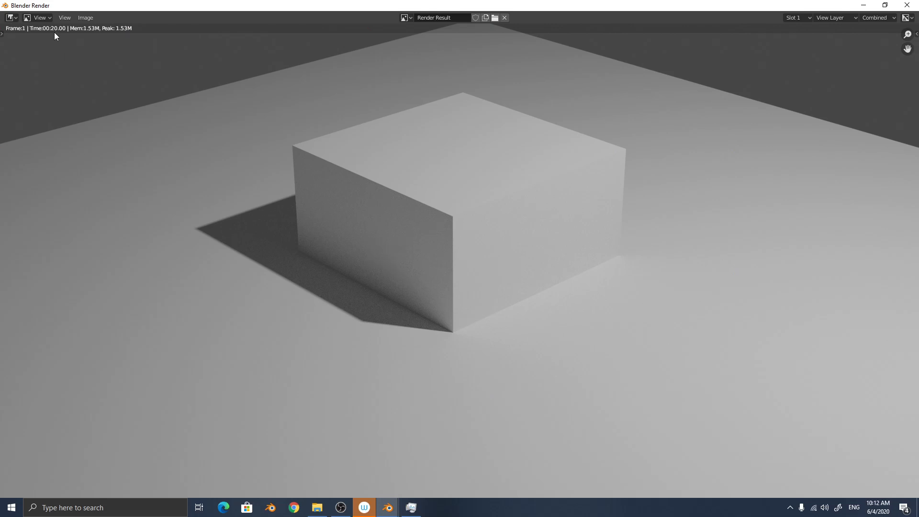
click(907, 5)
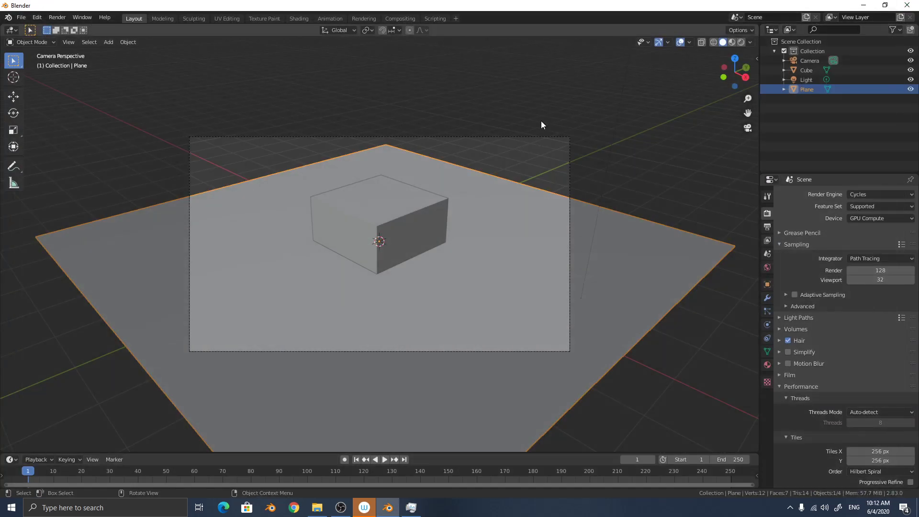
Disable the Intel Core i7-4790 CPU in the CUDA render devices again and close the preferences.
click(38, 19)
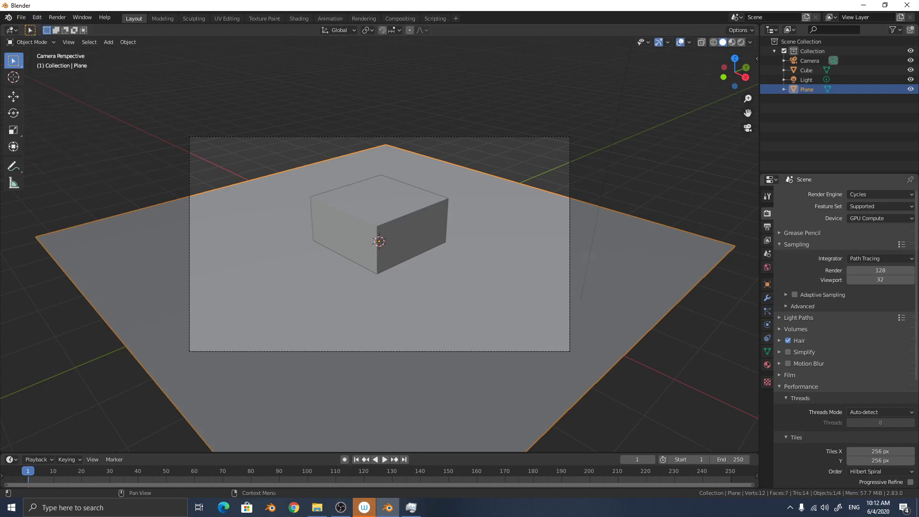
scroll(844, 451, down, 2)
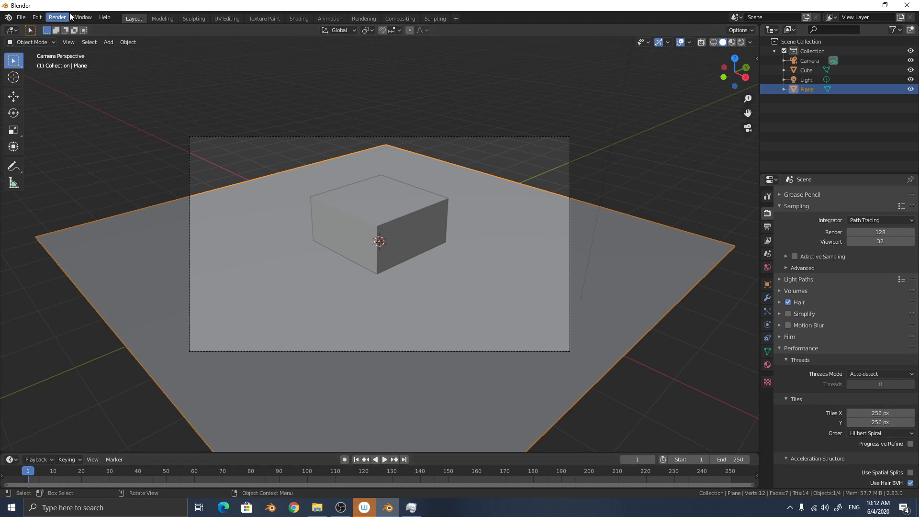
click(37, 18)
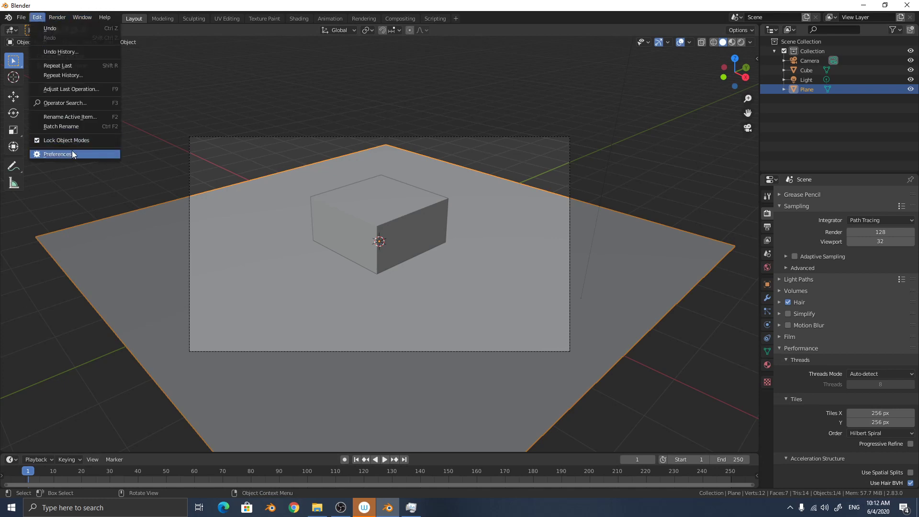
click(58, 154)
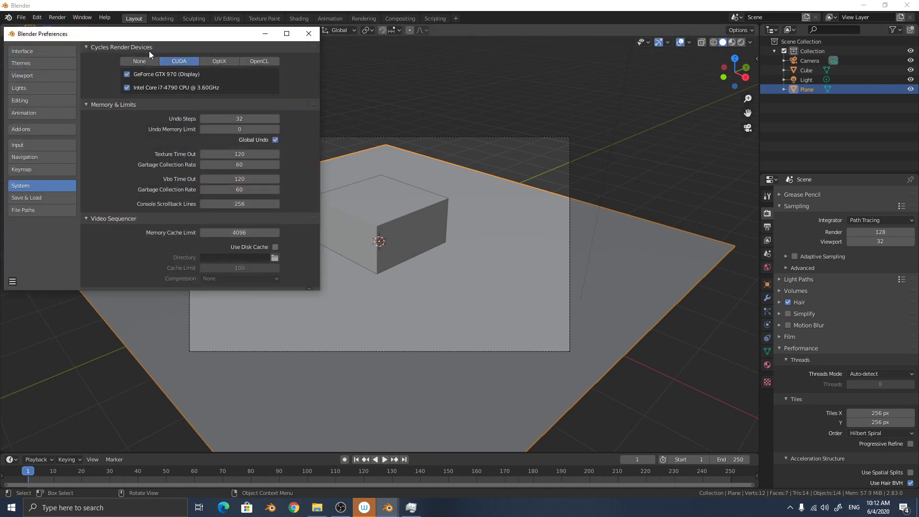
drag(178, 34, 304, 112)
click(253, 166)
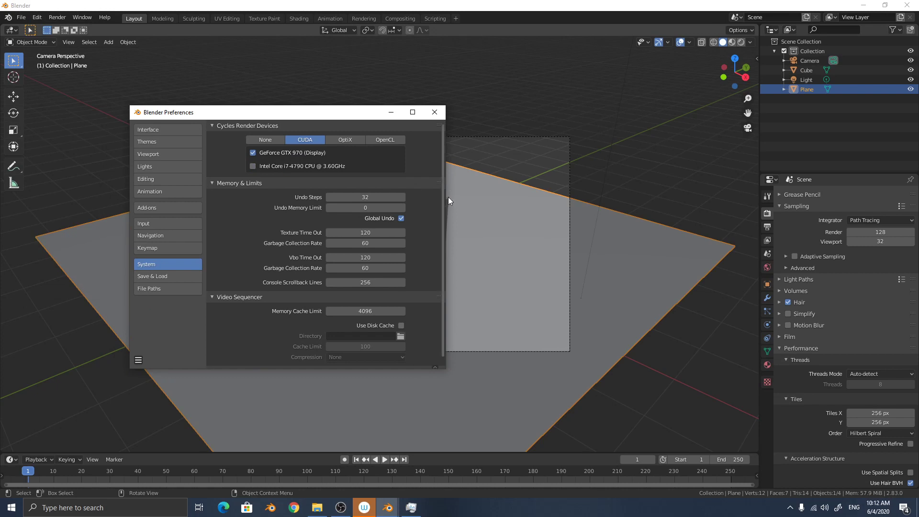
click(435, 113)
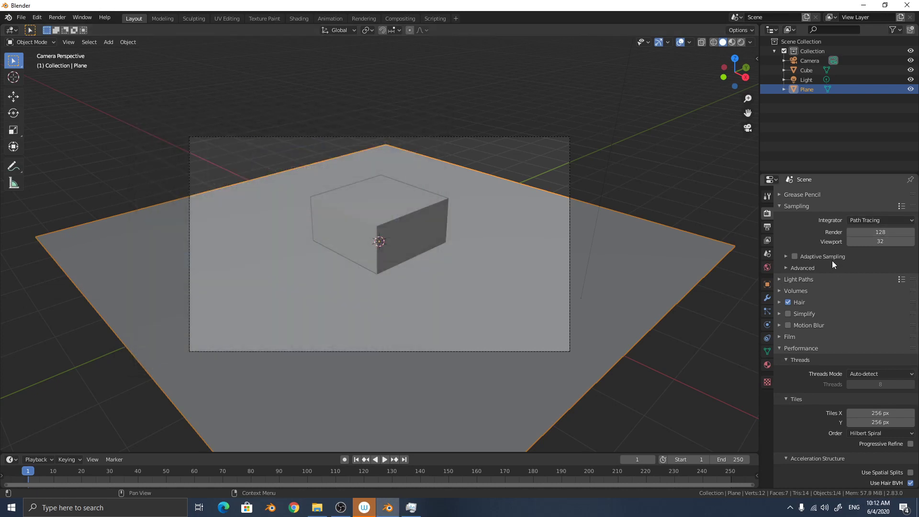
Enable Adaptive Sampling with its settings expanded, and render the camera view to check the render time.
scroll(804, 289, up, 2)
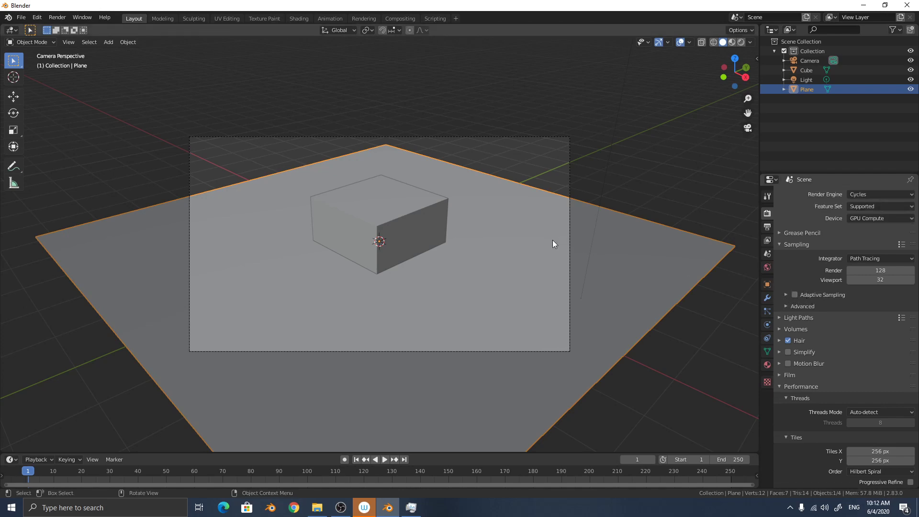
click(796, 295)
click(787, 295)
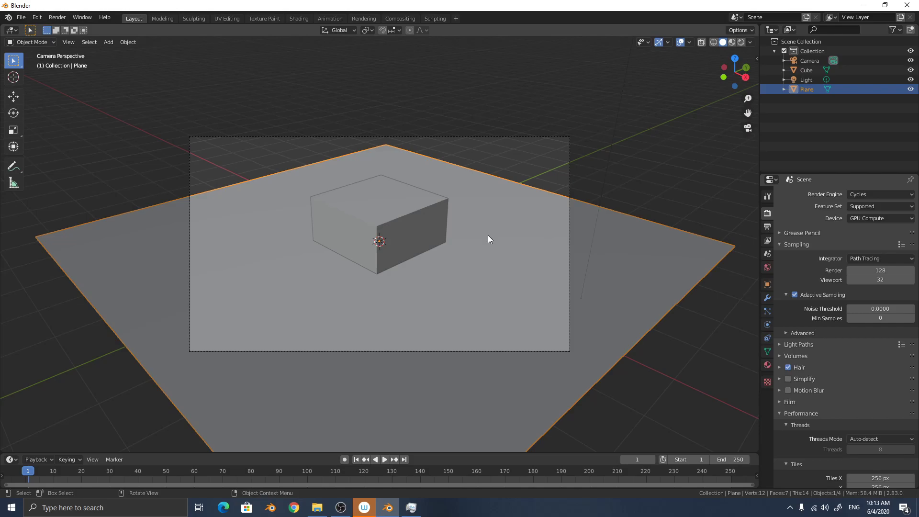
key(F12)
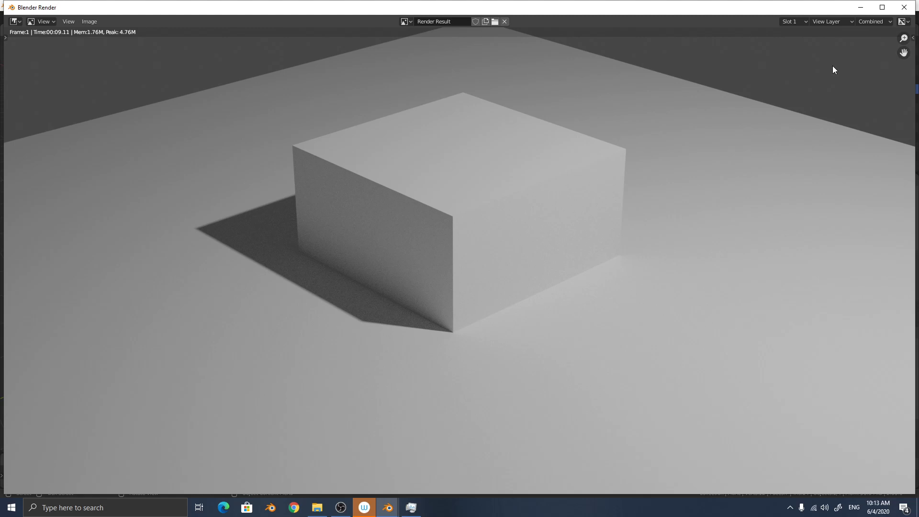
click(905, 8)
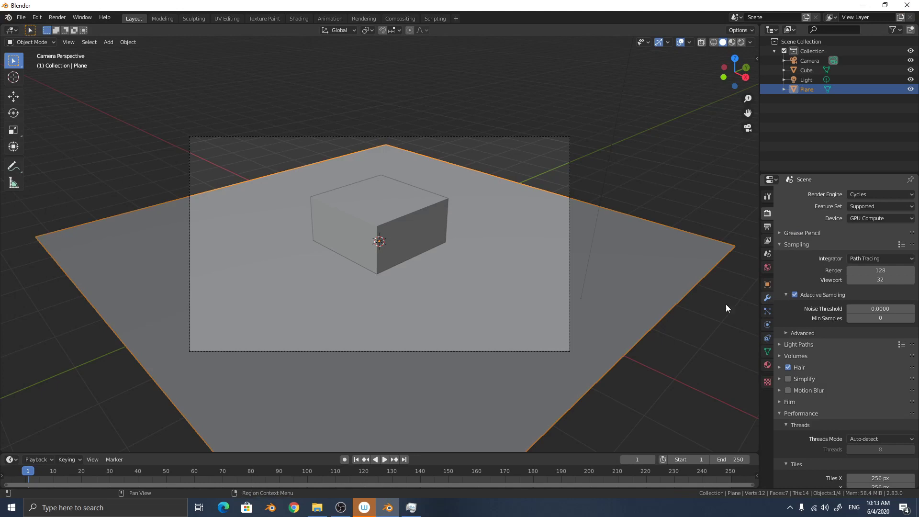
Handwrite the note "1- GPU only" above the camera frame with the Annotate tool.
click(15, 167)
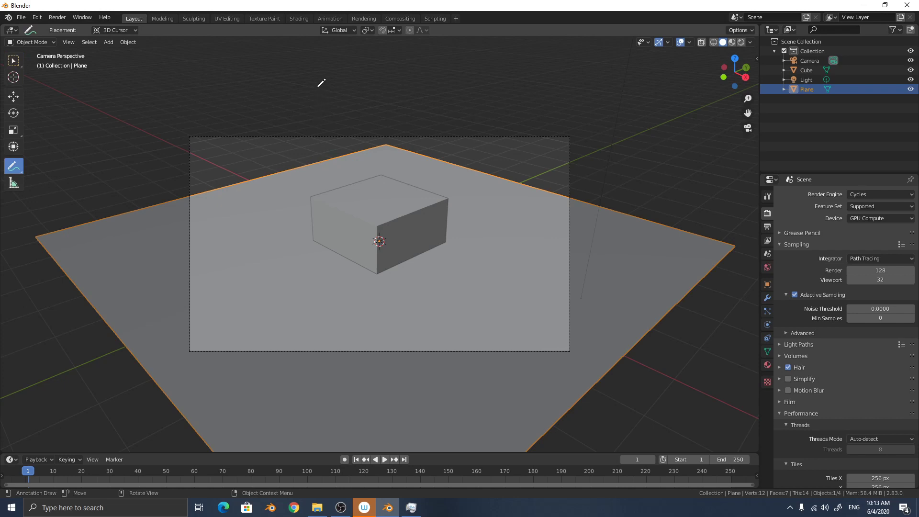
drag(318, 81, 320, 113)
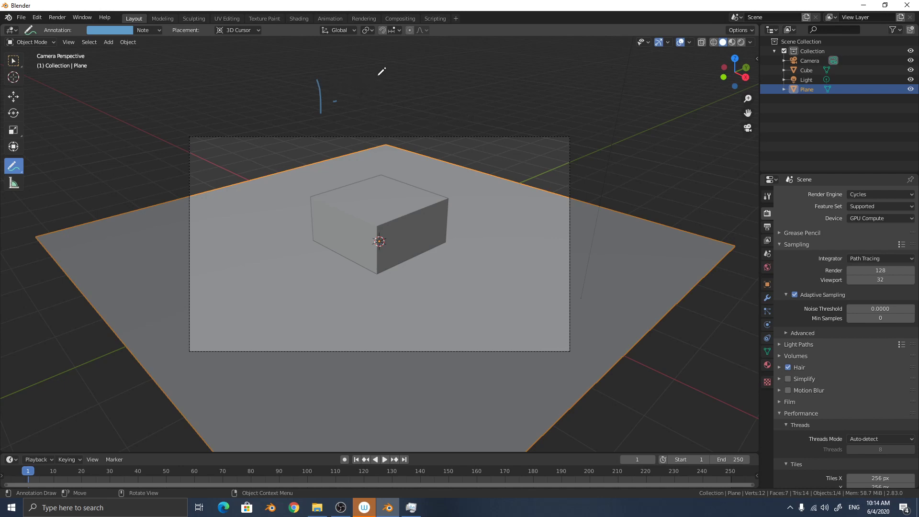
mouse_move(379, 75)
mouse_down()
mouse_move(380, 114)
mouse_move(389, 101)
mouse_move(402, 113)
mouse_move(405, 85)
mouse_move(423, 88)
mouse_move(411, 96)
mouse_move(454, 85)
mouse_move(462, 106)
mouse_move(522, 106)
mouse_move(530, 150)
mouse_up()
drag(516, 82, 515, 121)
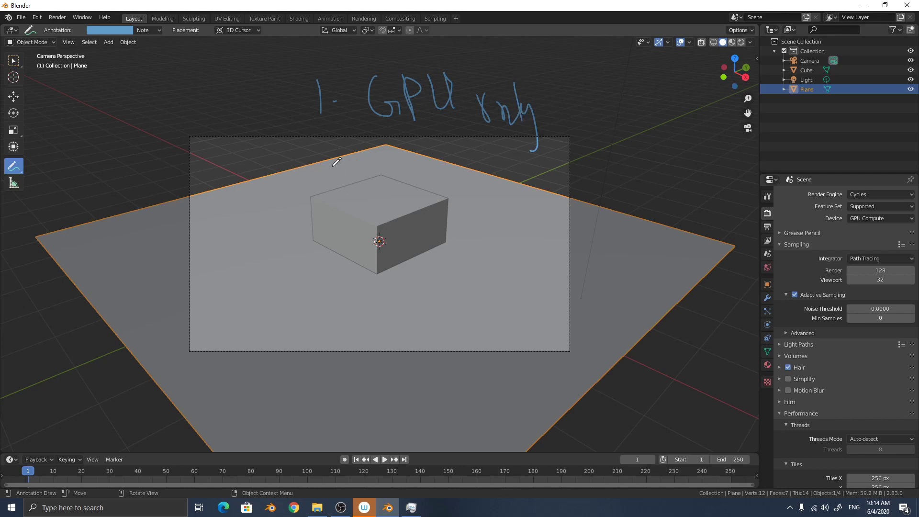
Handwrite the second note "2 - 256 x 256" below the first one, across the cube and plane.
mouse_move(334, 164)
mouse_down()
mouse_move(365, 197)
mouse_move(394, 185)
mouse_up()
mouse_move(471, 182)
mouse_down()
mouse_move(479, 212)
mouse_move(509, 188)
mouse_move(513, 213)
mouse_move(535, 178)
mouse_move(552, 204)
mouse_move(540, 195)
mouse_move(598, 197)
mouse_move(577, 221)
mouse_up()
mouse_move(623, 176)
mouse_down()
mouse_move(642, 205)
mouse_move(678, 195)
mouse_move(687, 177)
mouse_move(686, 194)
mouse_move(723, 167)
mouse_move(719, 194)
mouse_up()
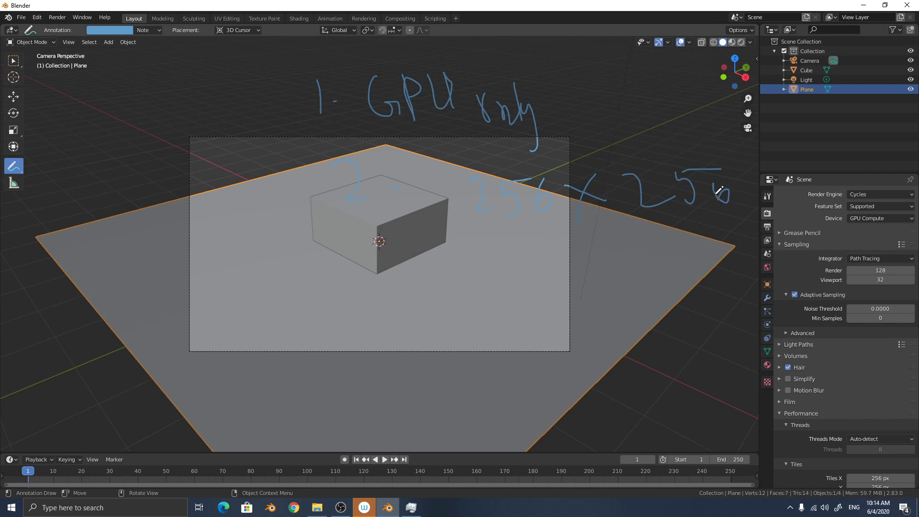
Handwrite the third note "3 Adaptive" below the tile size note, near the lower edge of the camera frame.
mouse_move(351, 284)
mouse_down()
mouse_move(396, 310)
mouse_move(349, 327)
mouse_up()
mouse_move(452, 326)
mouse_down()
mouse_move(466, 273)
mouse_move(482, 333)
mouse_move(482, 307)
mouse_move(509, 320)
mouse_move(514, 281)
mouse_move(513, 329)
mouse_up()
mouse_move(543, 302)
mouse_down()
mouse_move(529, 328)
mouse_move(538, 306)
mouse_move(546, 330)
mouse_move(557, 303)
mouse_move(562, 354)
mouse_move(563, 302)
mouse_move(555, 319)
mouse_up()
mouse_move(583, 276)
mouse_down()
mouse_move(590, 330)
mouse_move(593, 312)
mouse_move(632, 319)
mouse_move(637, 298)
mouse_move(650, 319)
mouse_up()
click(608, 292)
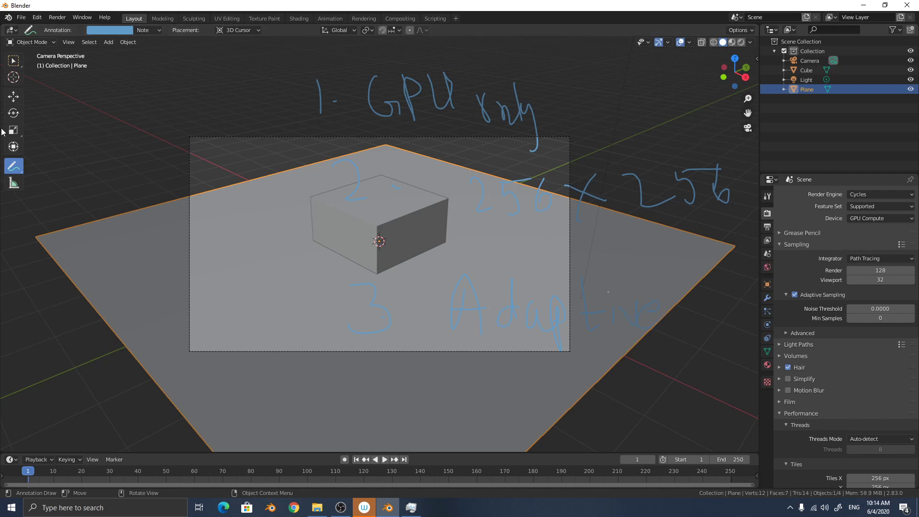